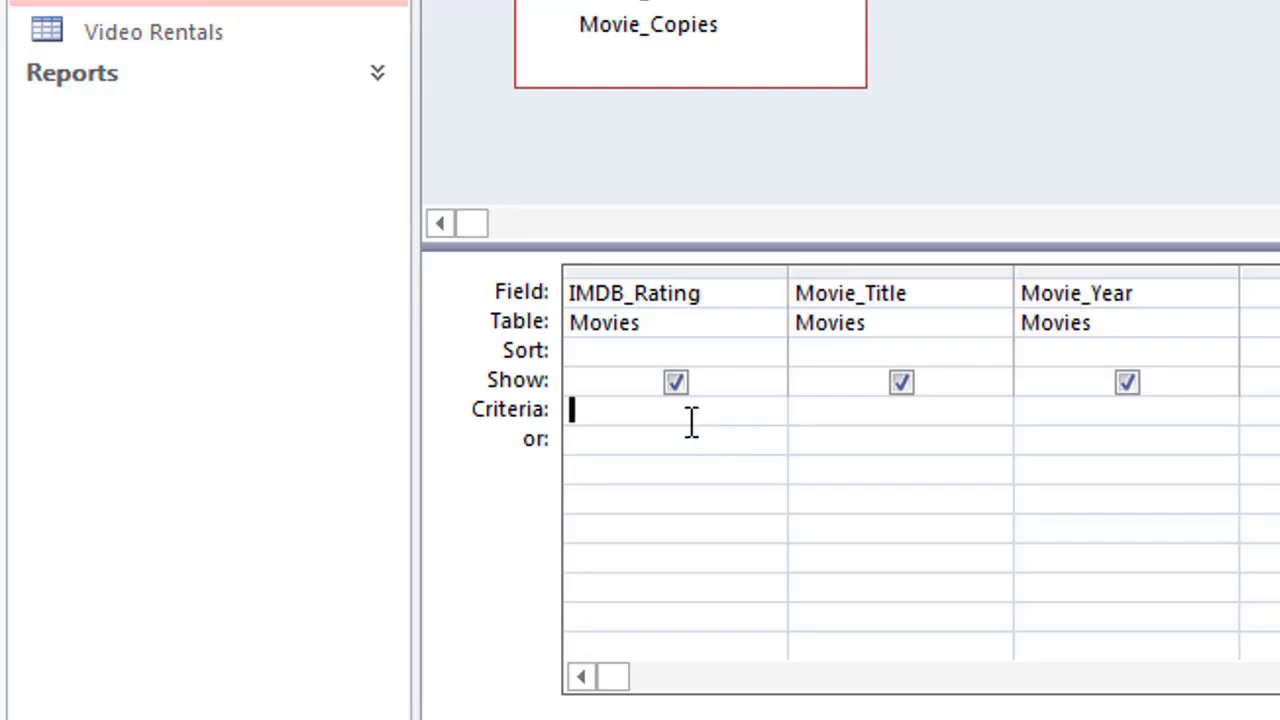
Enter >8.3 as the IMDB_Rating criterion and 20 as the Movie_Year criterion in the movies query.
{"action": "type", "text": ">8.3"}
{"action": "left_click", "coordinate": [1080, 413]}
{"action": "type", "text": "20"}
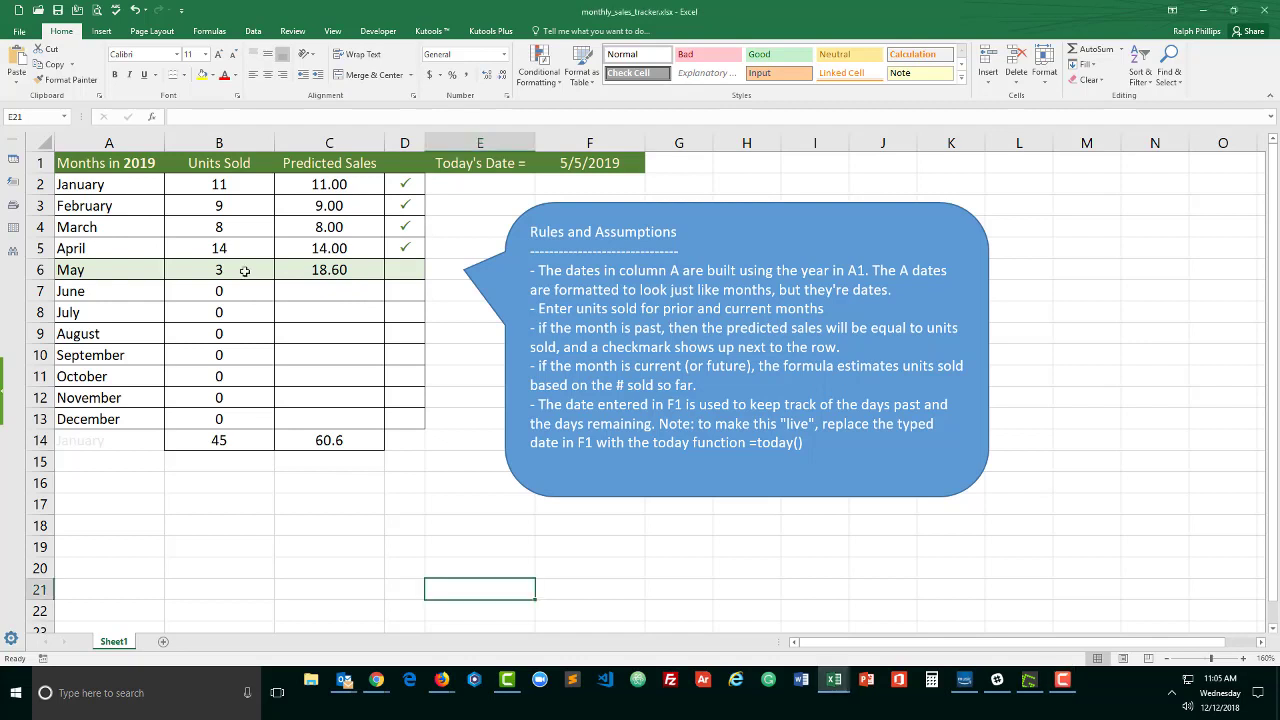
Examine the date in F1, May's units sold and May's predicted sales in the finished monthly sales tracker.
{"action": "left_click", "coordinate": [607, 163]}
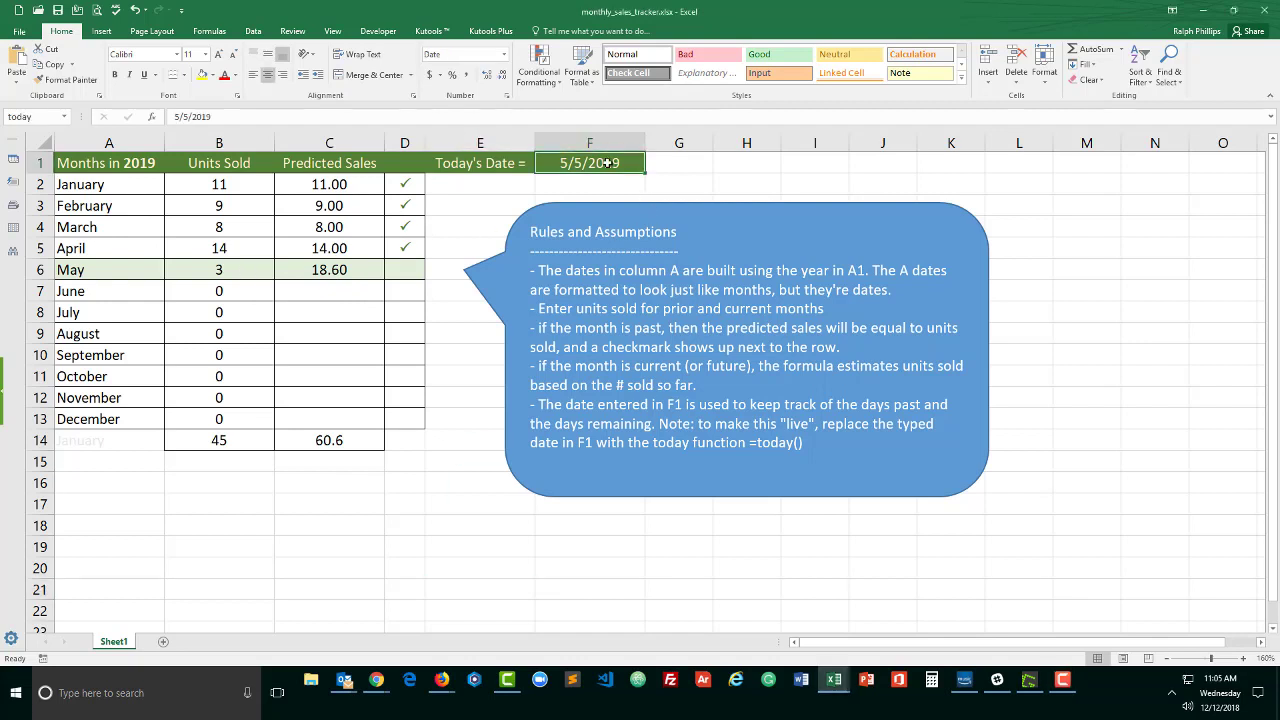
{"action": "left_click", "coordinate": [207, 268]}
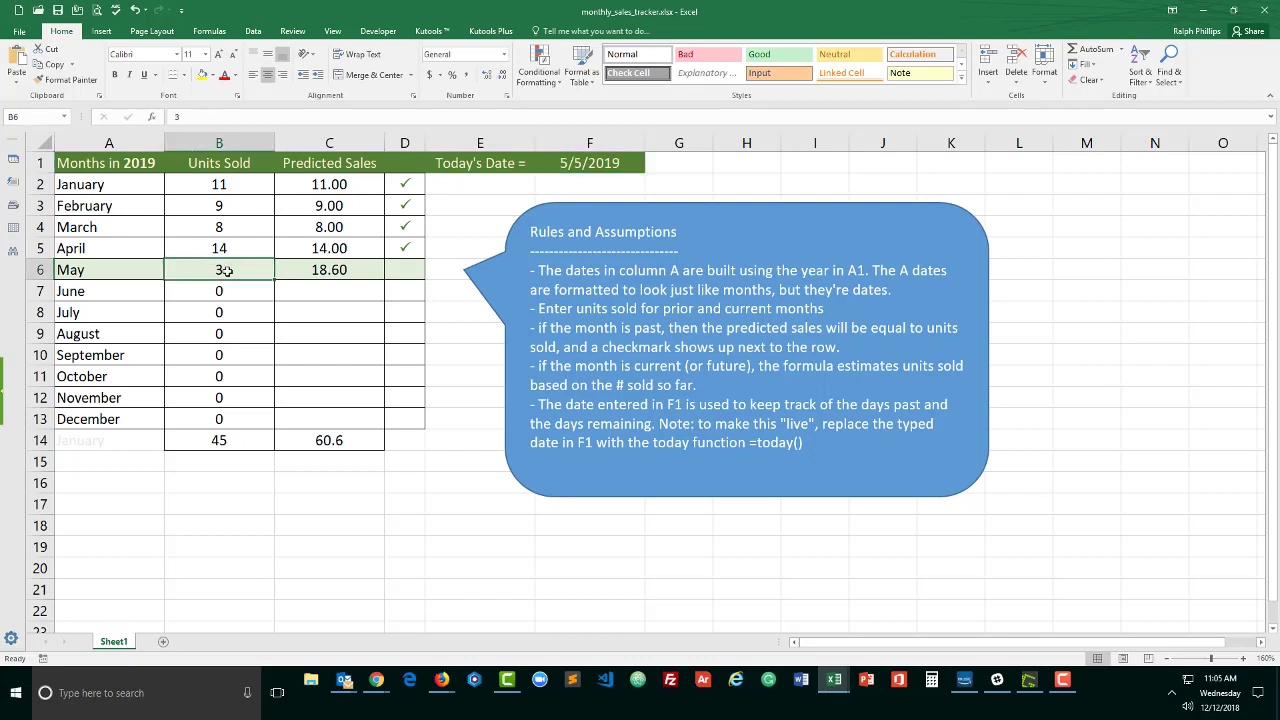
{"action": "left_click", "coordinate": [313, 273]}
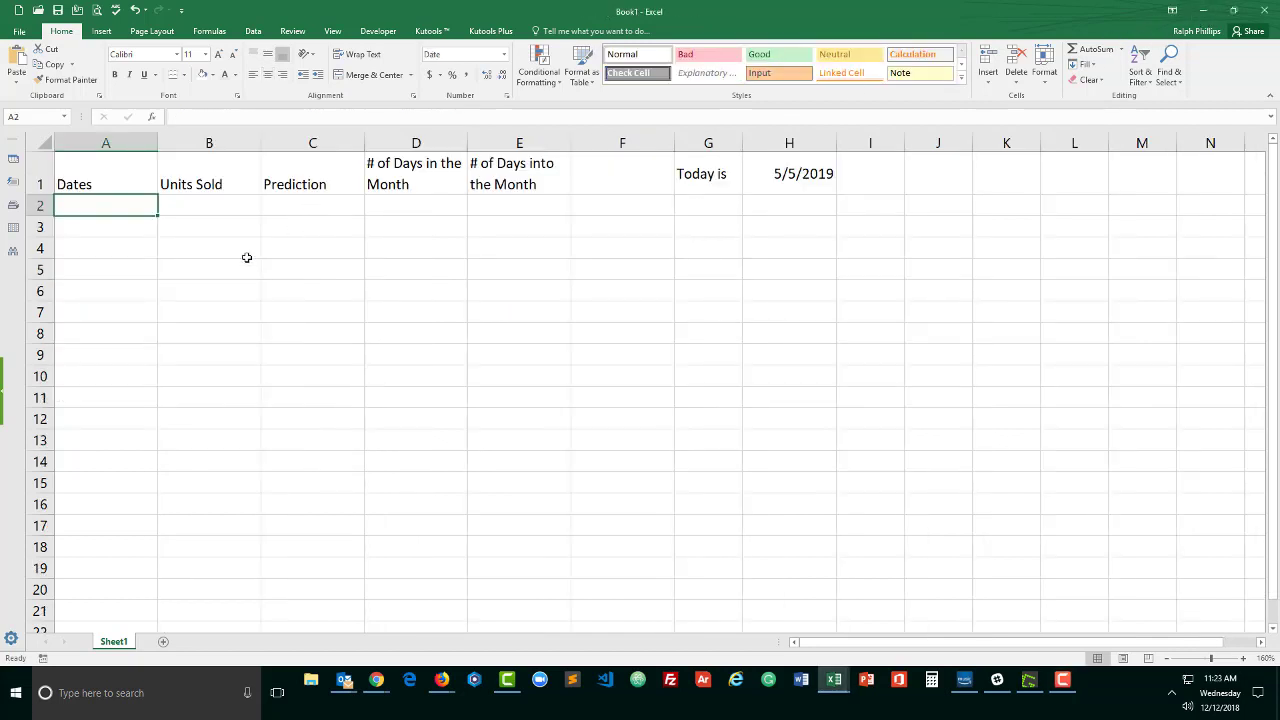
{"action": "left_click", "coordinate": [128, 292]}
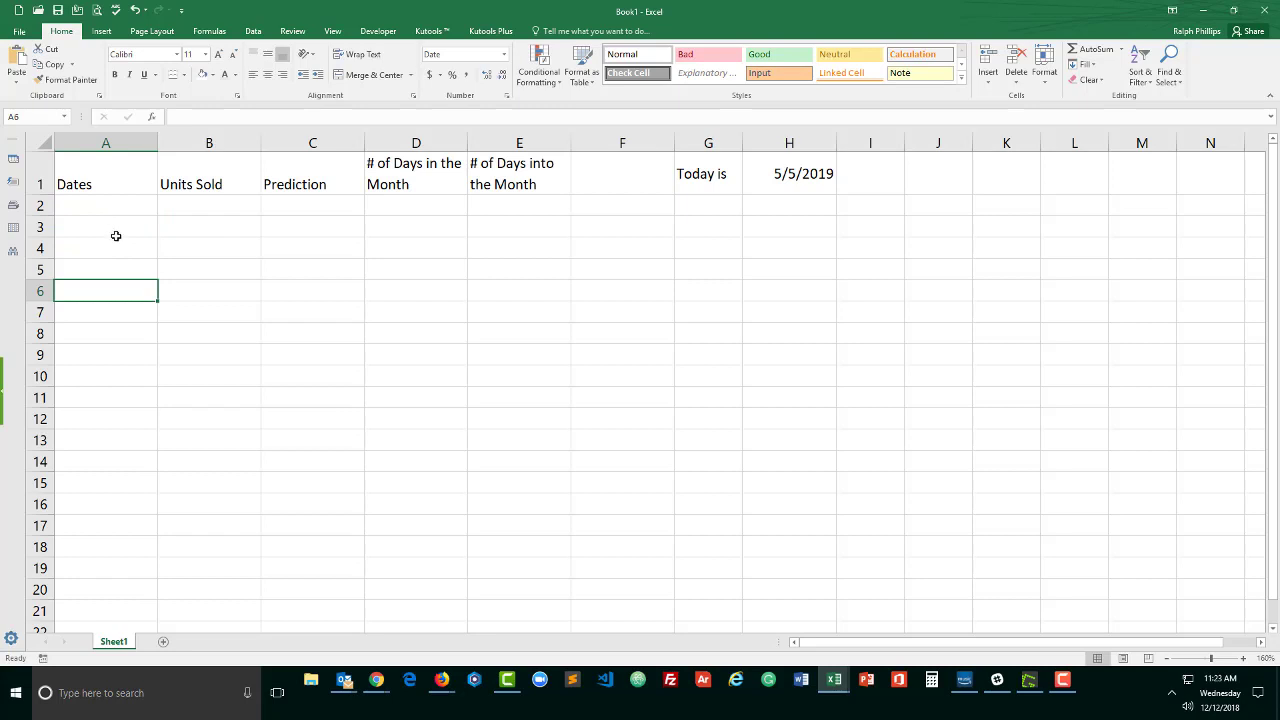
{"action": "left_click", "coordinate": [116, 240]}
{"action": "left_click", "coordinate": [116, 204]}
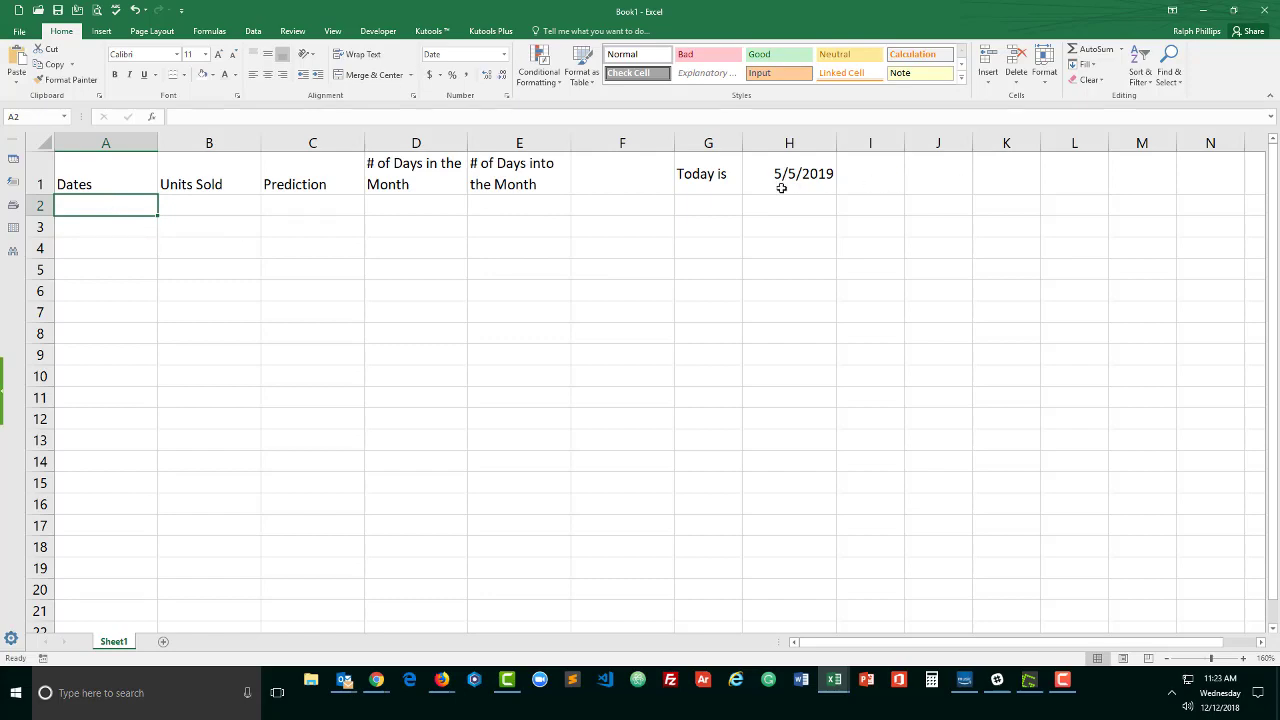
{"action": "left_click", "coordinate": [113, 265]}
Enter the formula =DATE(YEAR($H$1),1,1) in A2, the first cell under Dates.
{"action": "left_click", "coordinate": [103, 206]}
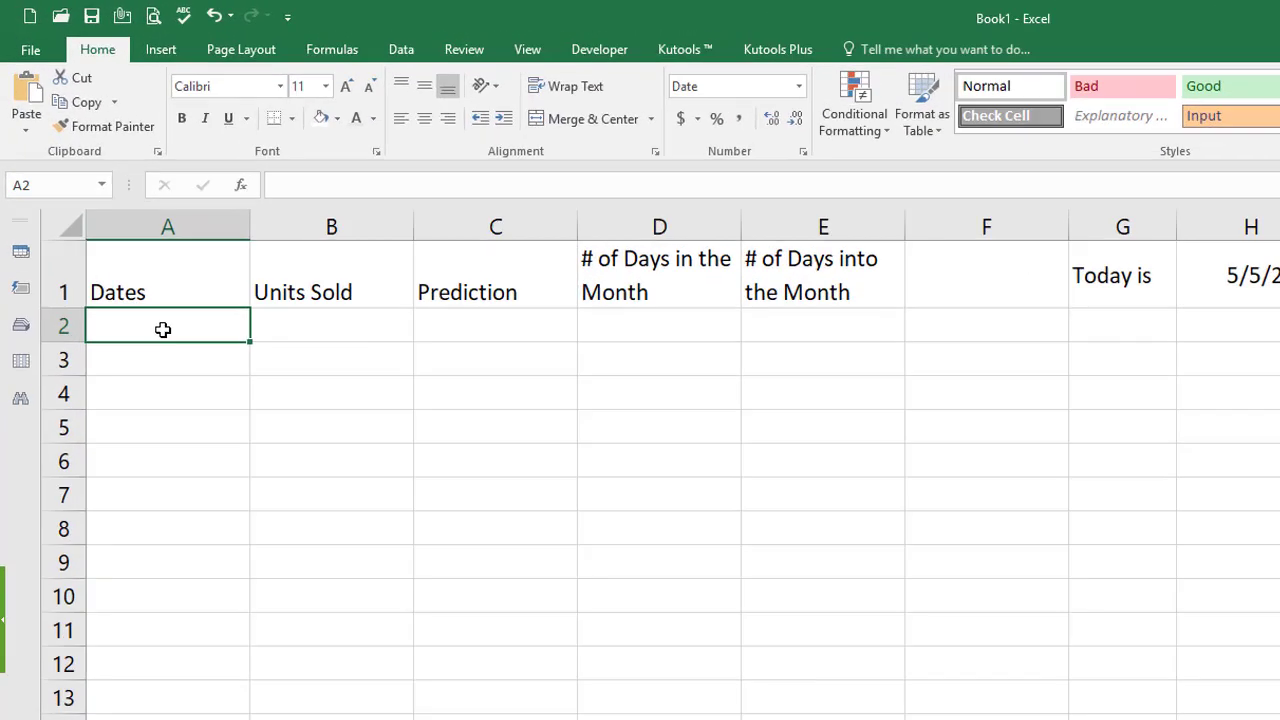
{"action": "type", "text": "=date"}
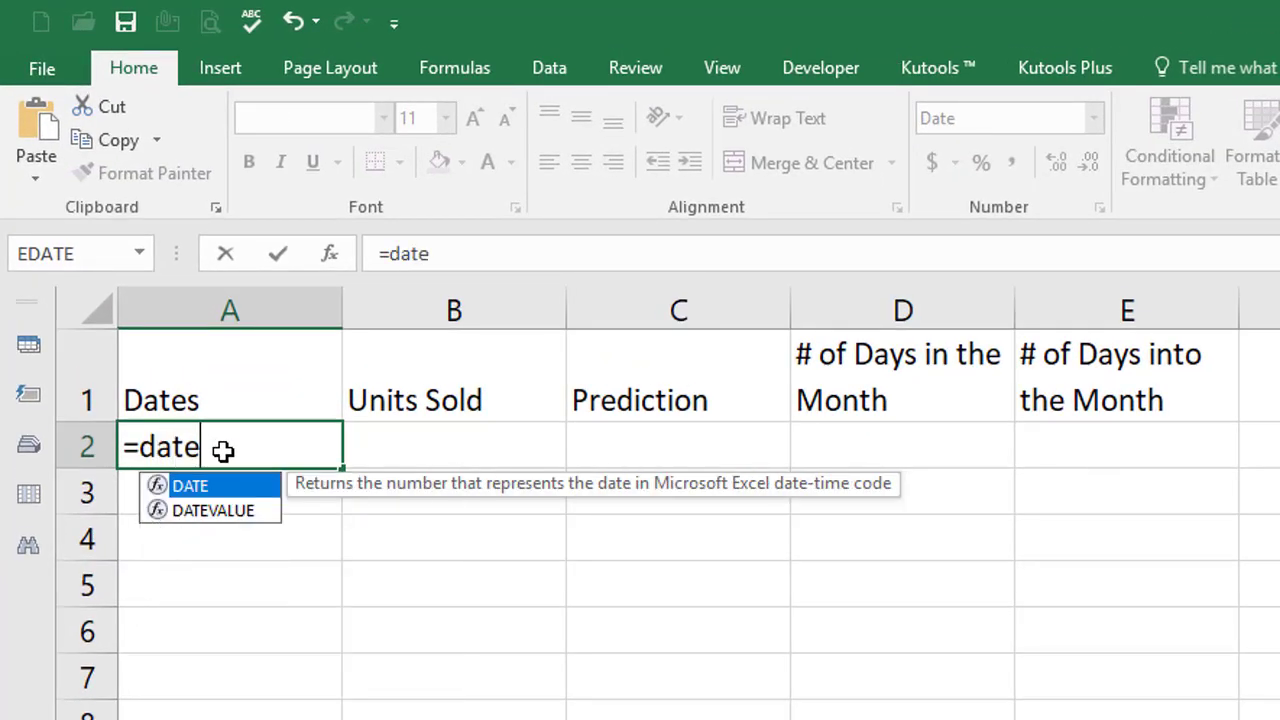
{"action": "type", "text": "(year("}
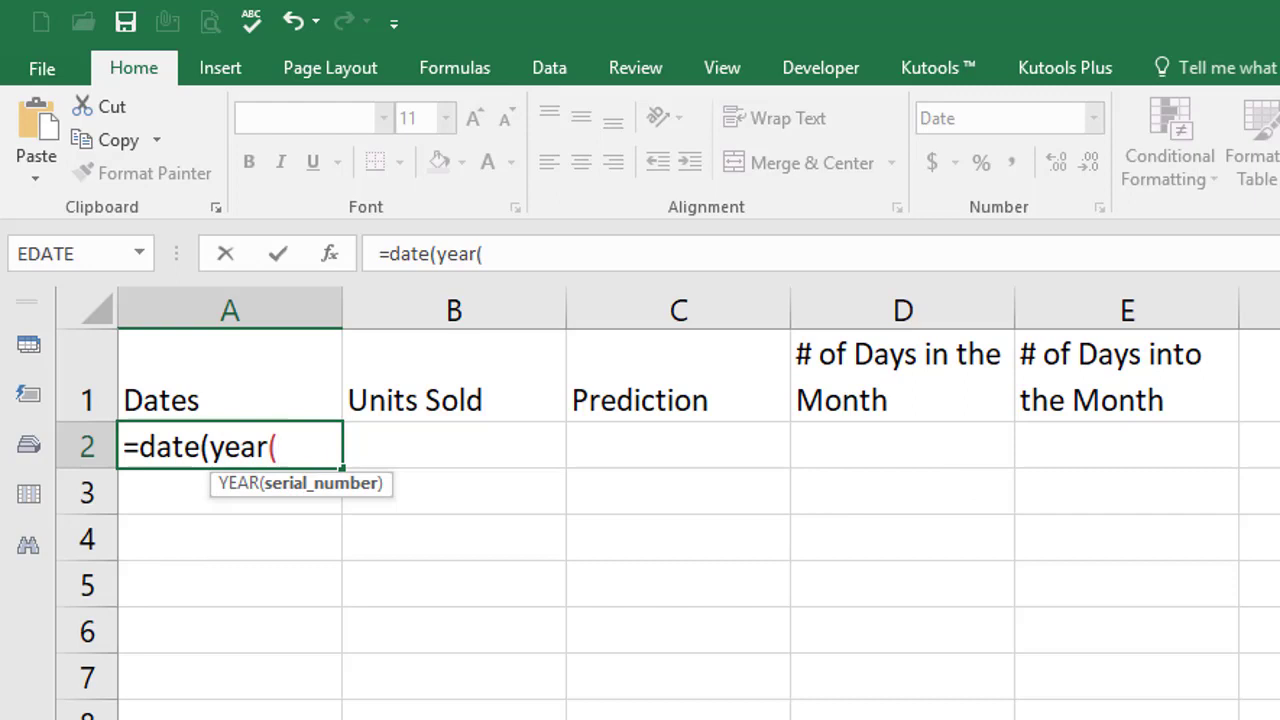
{"action": "type", "text": "H1"}
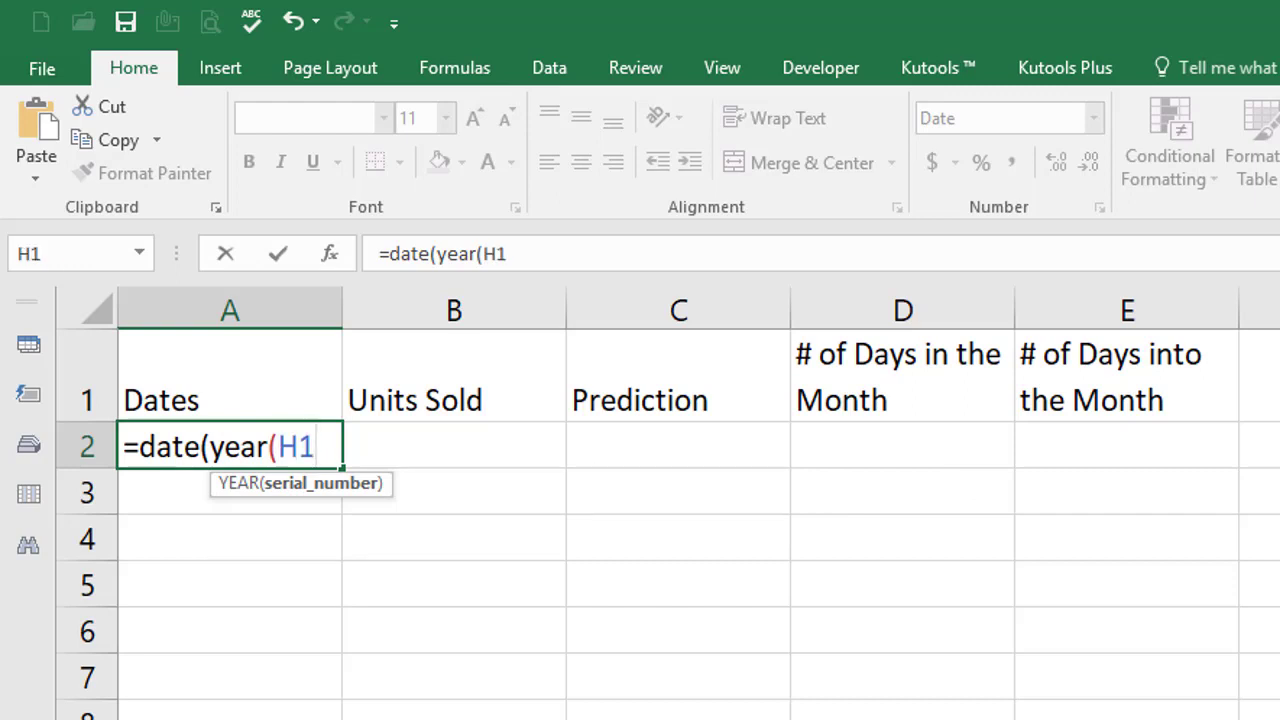
{"action": "key", "text": "F4"}
{"action": "type", "text": "),"}
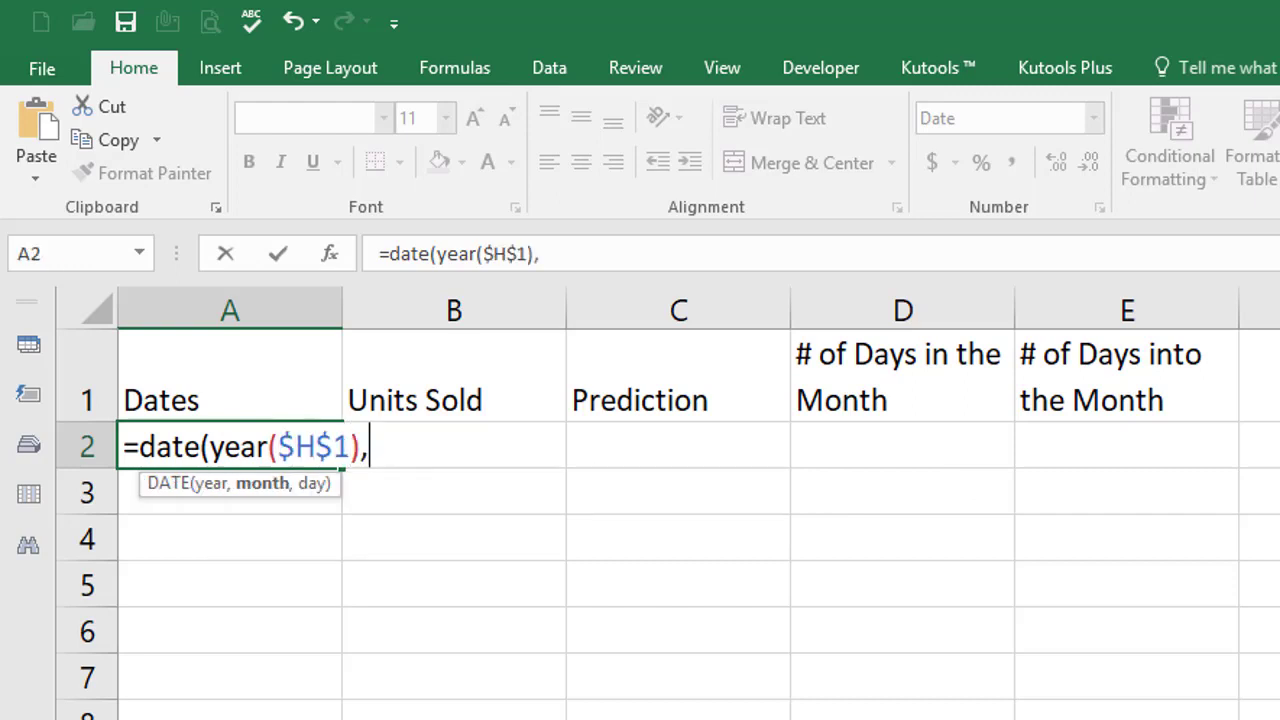
{"action": "type", "text": "1,1)"}
{"action": "key", "text": "Return"}
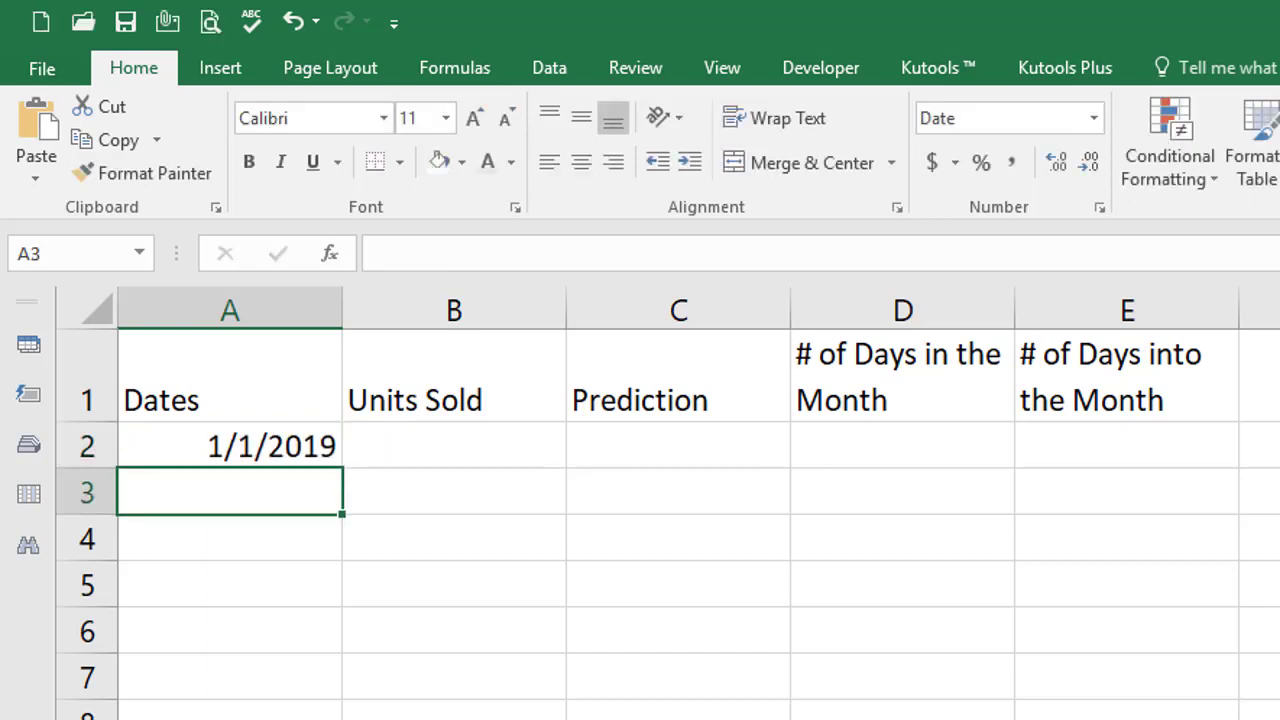
Enter the formula =EDATE(A2,1) in A3 to produce the first day of the following month.
{"action": "type", "text": "=ed"}
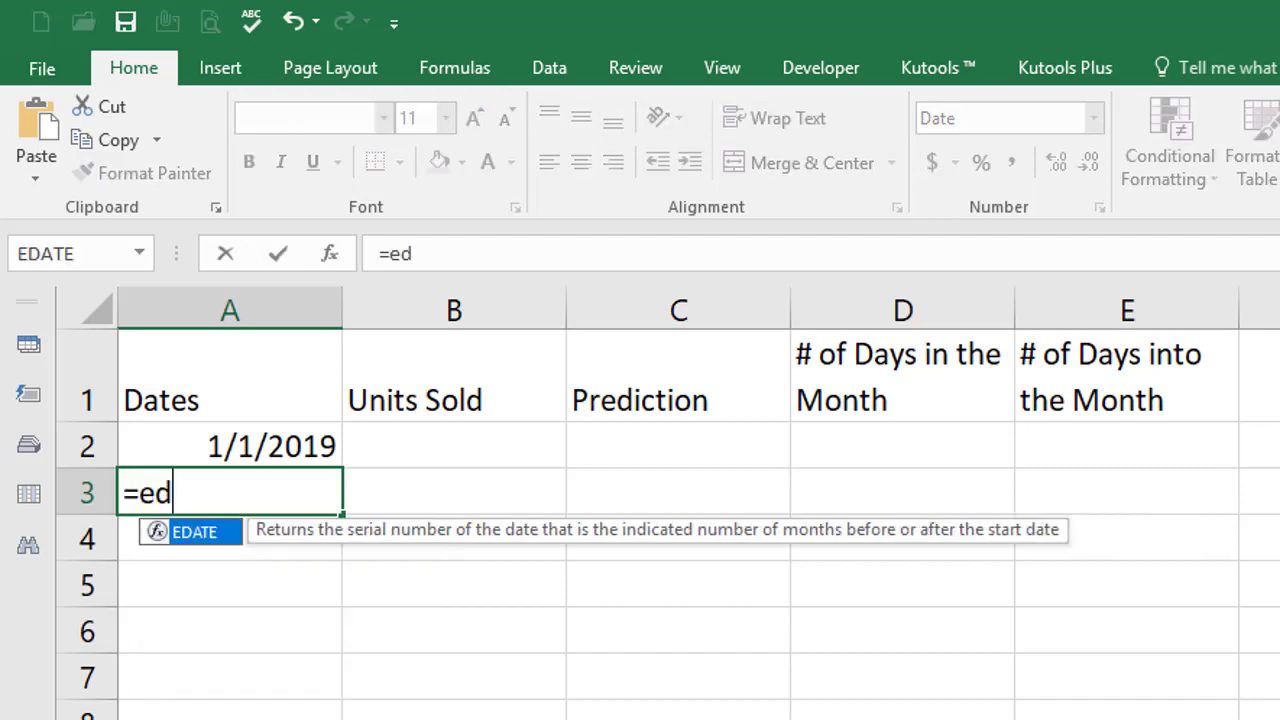
{"action": "key", "text": "Tab"}
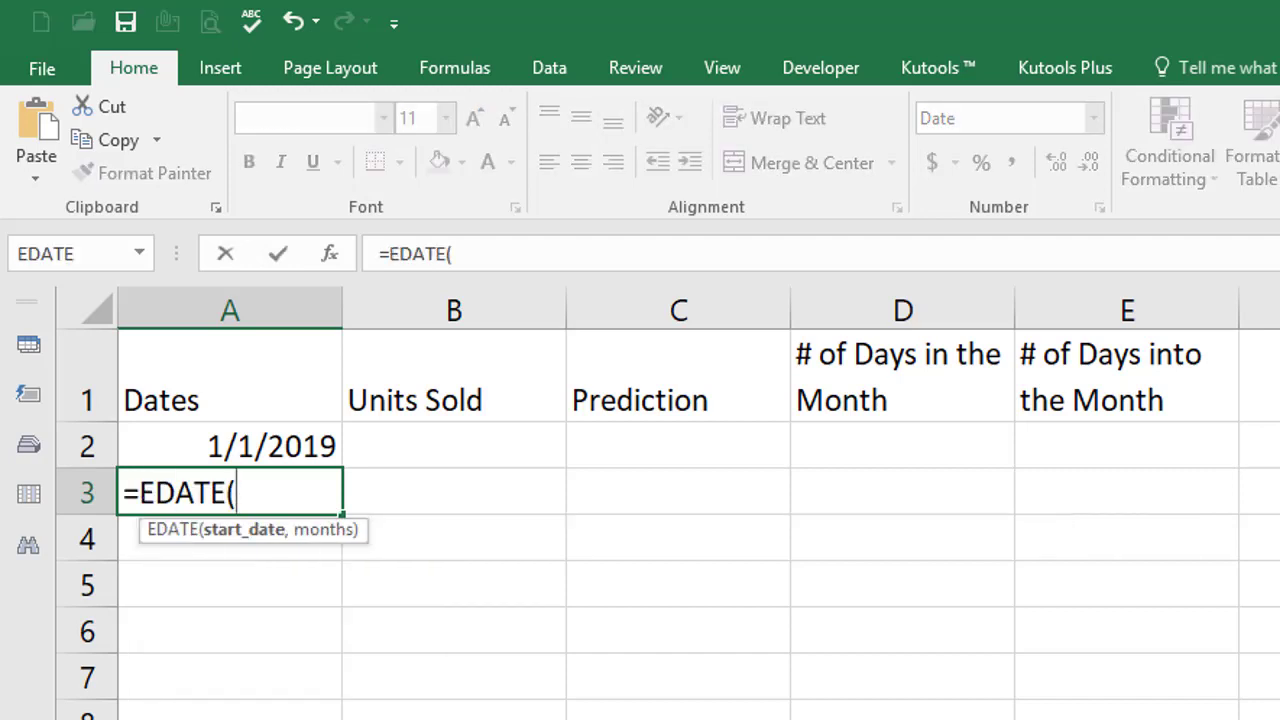
{"action": "left_click", "coordinate": [264, 449]}
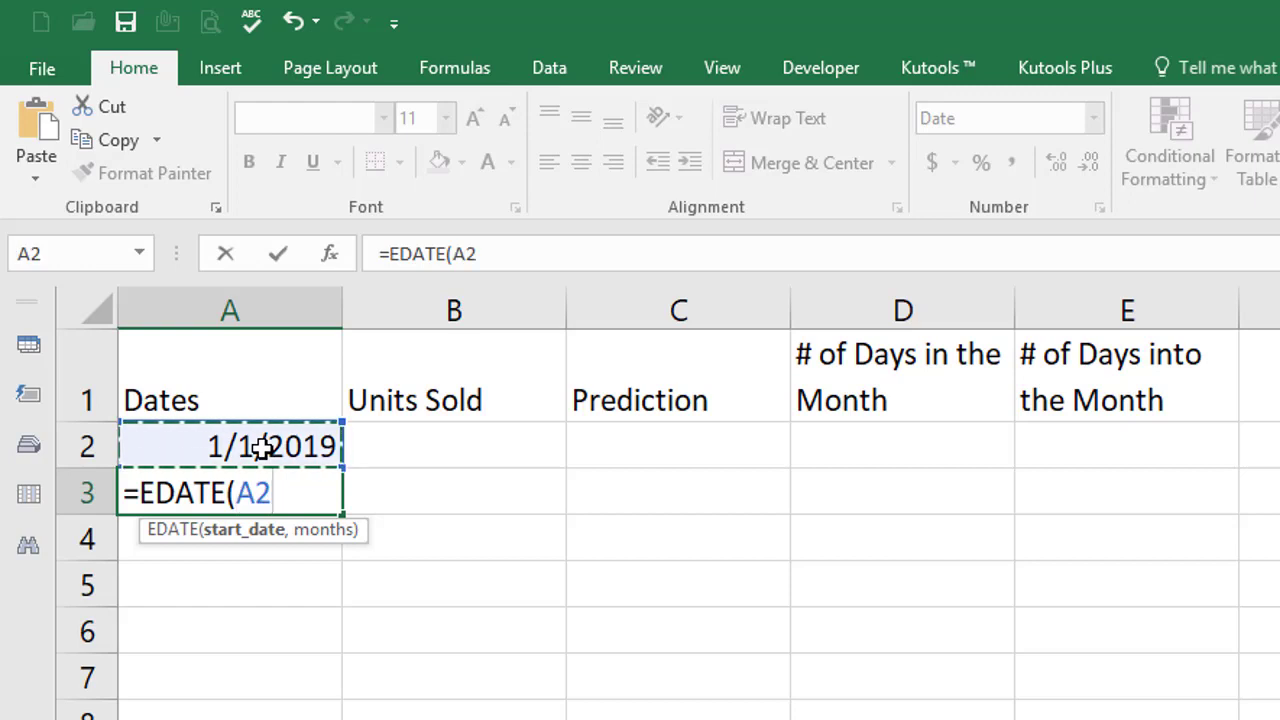
{"action": "type", "text": ",1"}
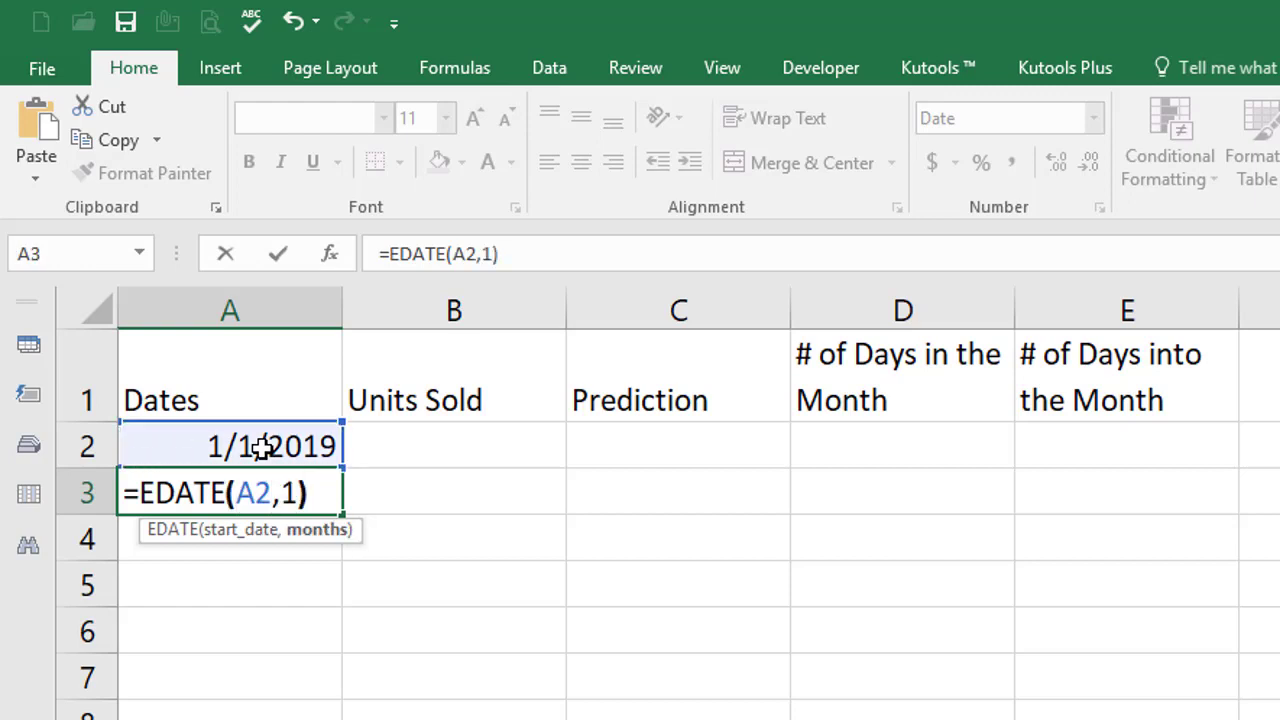
{"action": "type", "text": ")"}
{"action": "key", "text": "Return"}
Fill the A3 formula down the Dates column through A14, clearing the surplus cells A15:A16.
{"action": "left_click", "coordinate": [294, 500]}
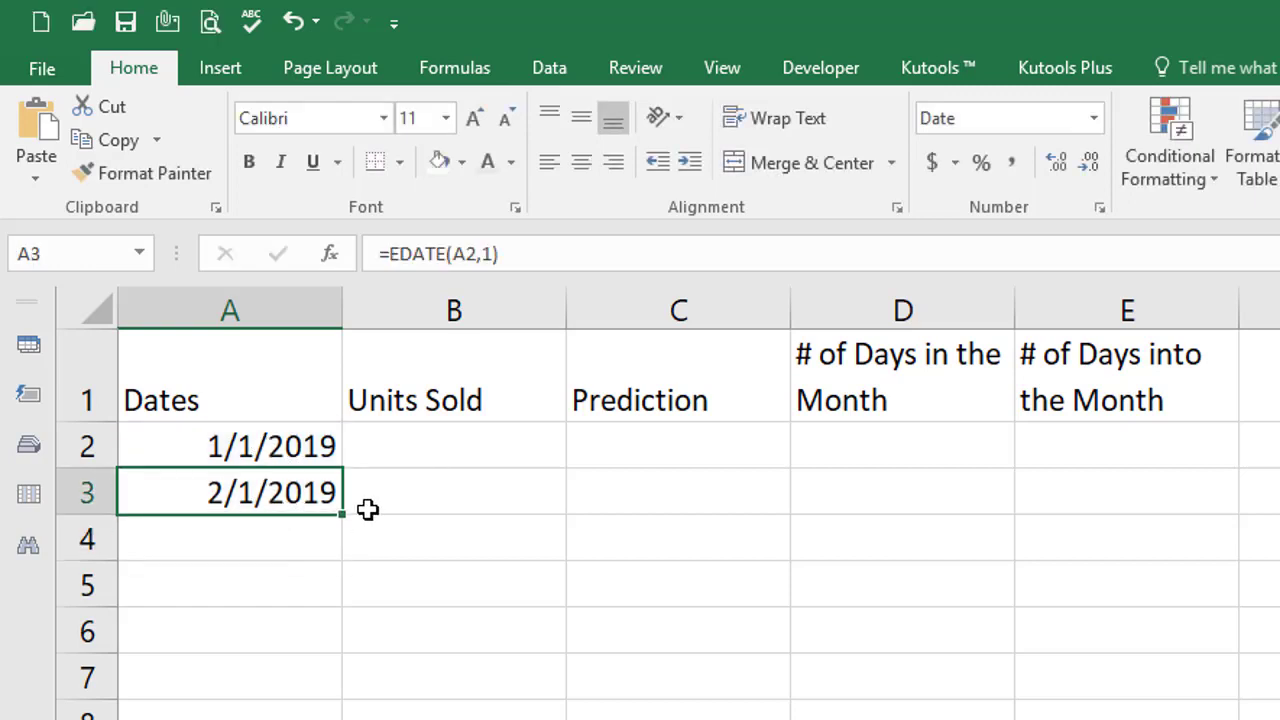
{"action": "left_click_drag", "start_coordinate": [342, 514], "coordinate": [356, 719]}
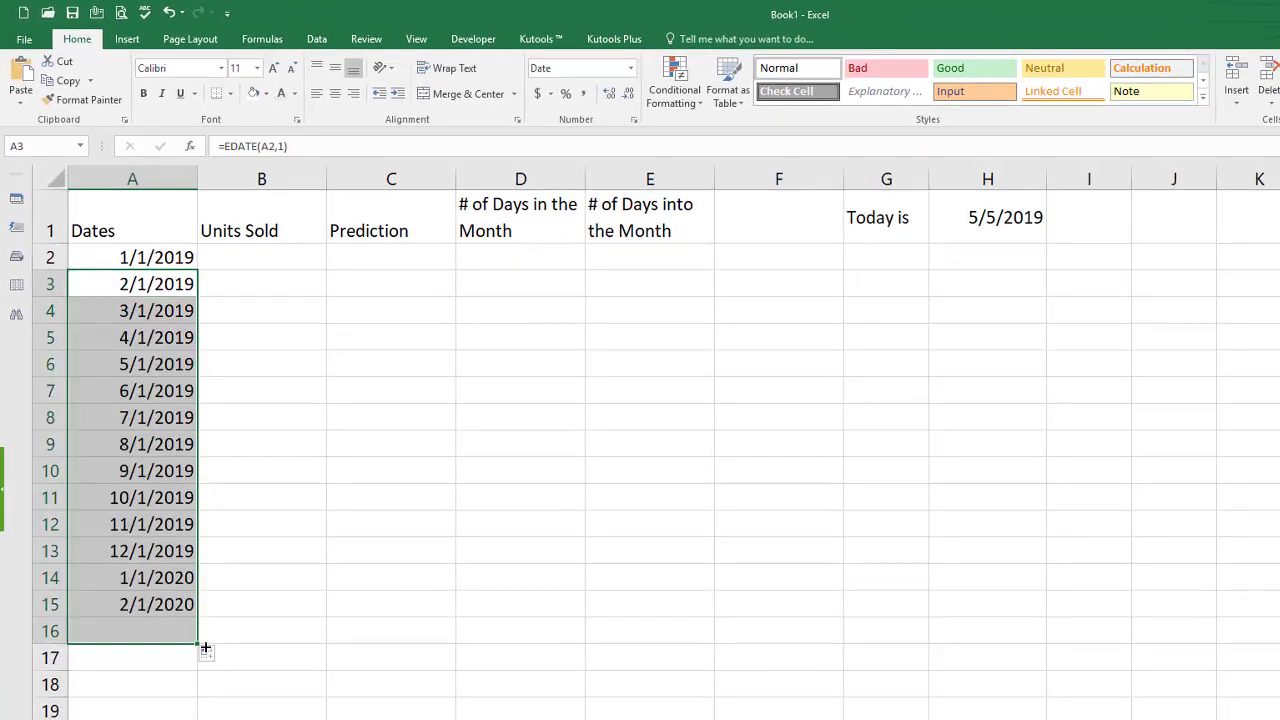
{"action": "left_click_drag", "start_coordinate": [157, 605], "coordinate": [156, 633]}
{"action": "key", "text": "Delete"}
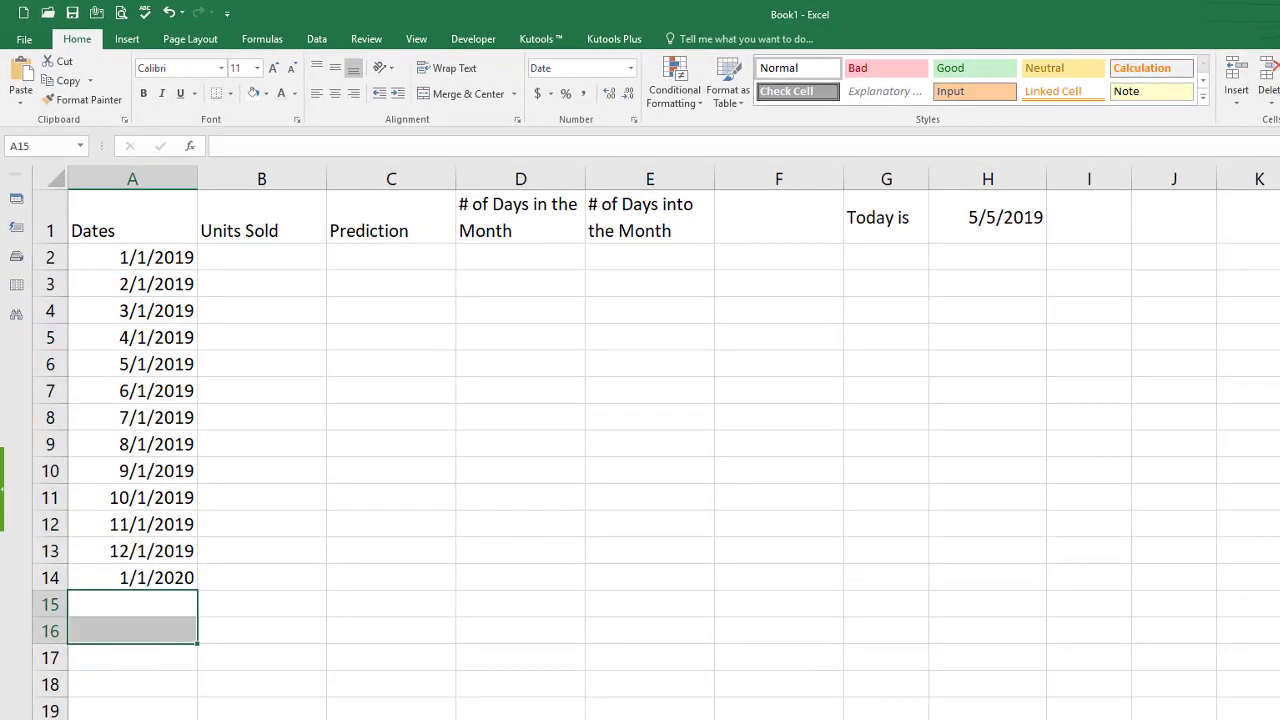
Apply the custom number format mmmm to the dates in A2:A14.
{"action": "left_click_drag", "start_coordinate": [168, 260], "coordinate": [159, 578]}
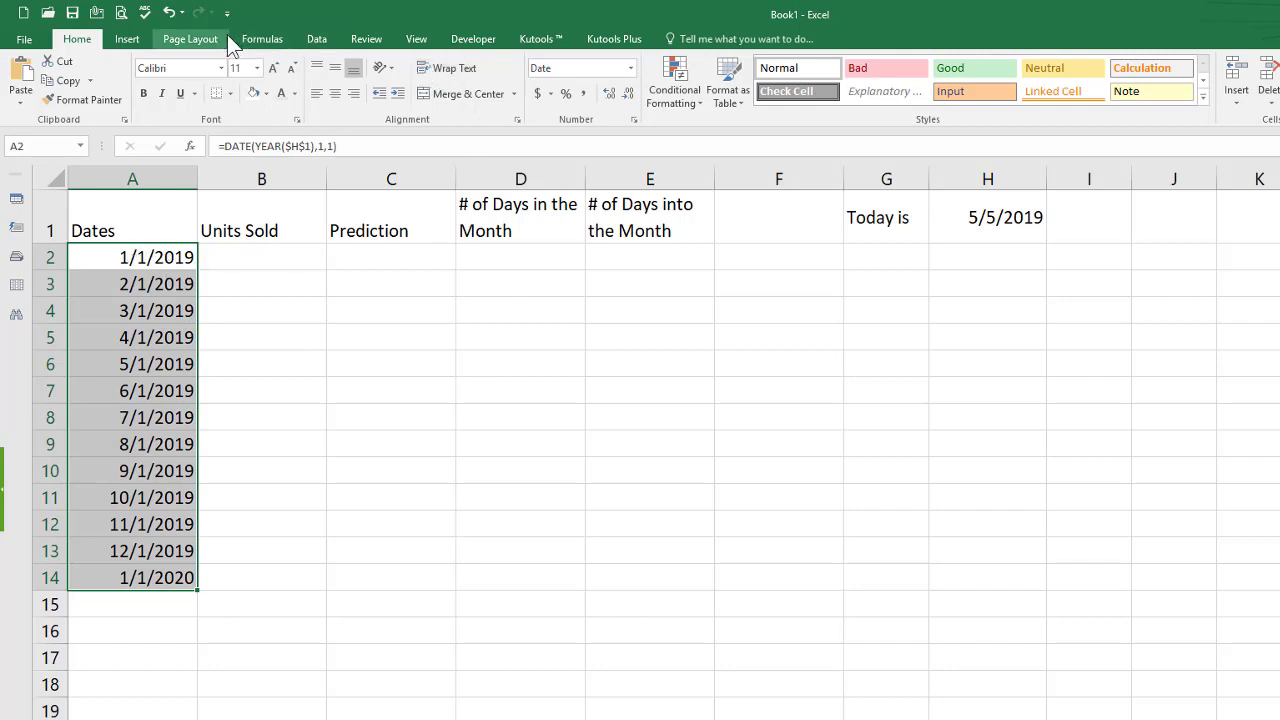
{"action": "left_click", "coordinate": [631, 68]}
{"action": "left_click", "coordinate": [604, 493]}
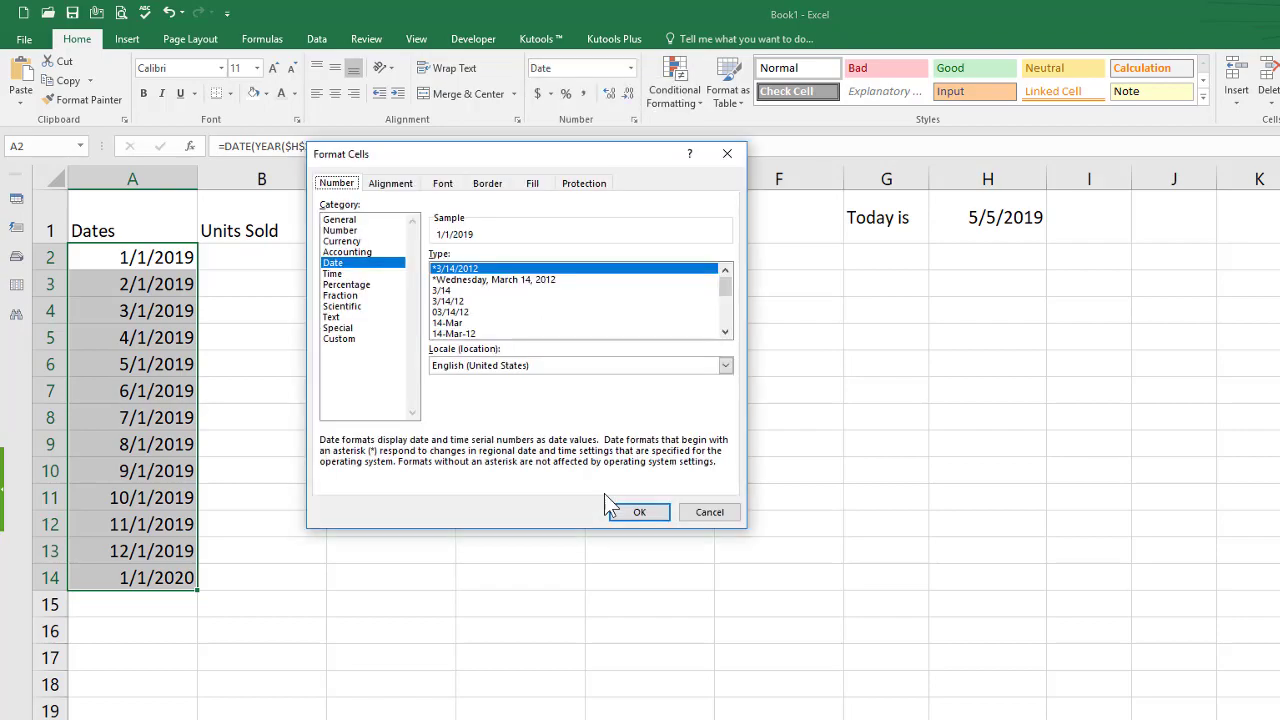
{"action": "left_click", "coordinate": [338, 340]}
{"action": "double_click", "coordinate": [486, 269]}
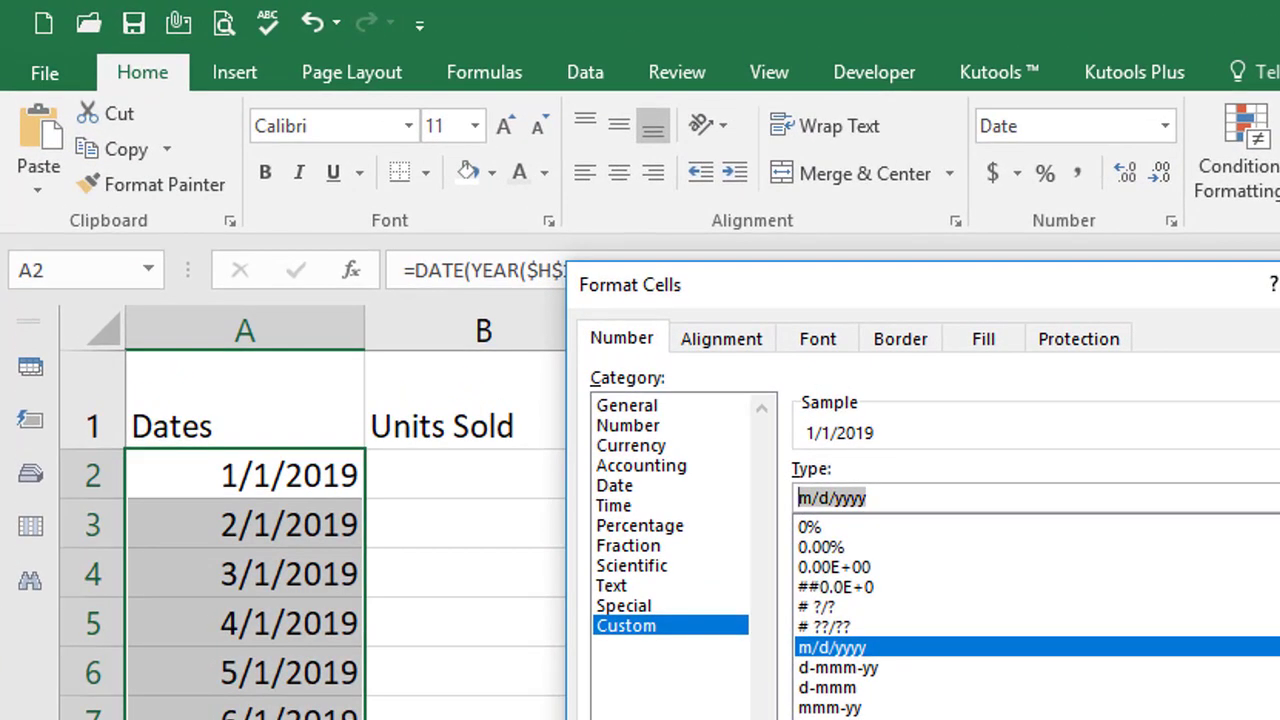
{"action": "type", "text": "mmmm"}
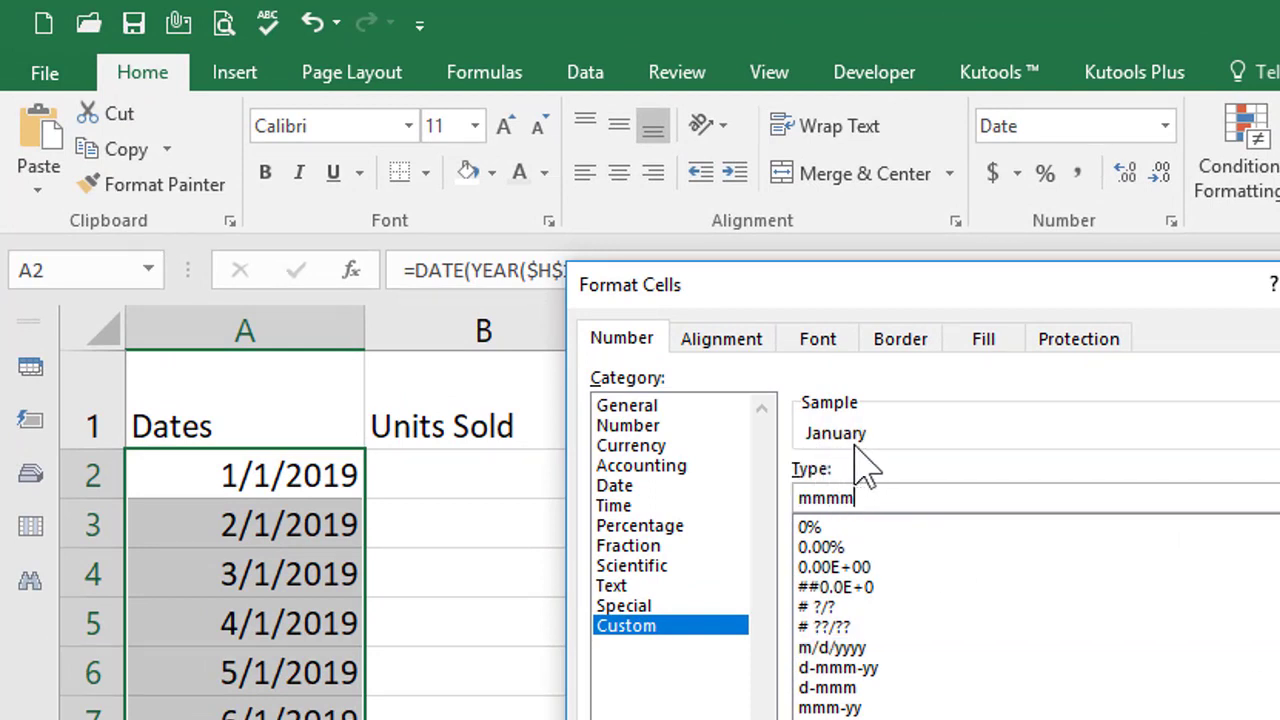
{"action": "key", "text": "Return"}
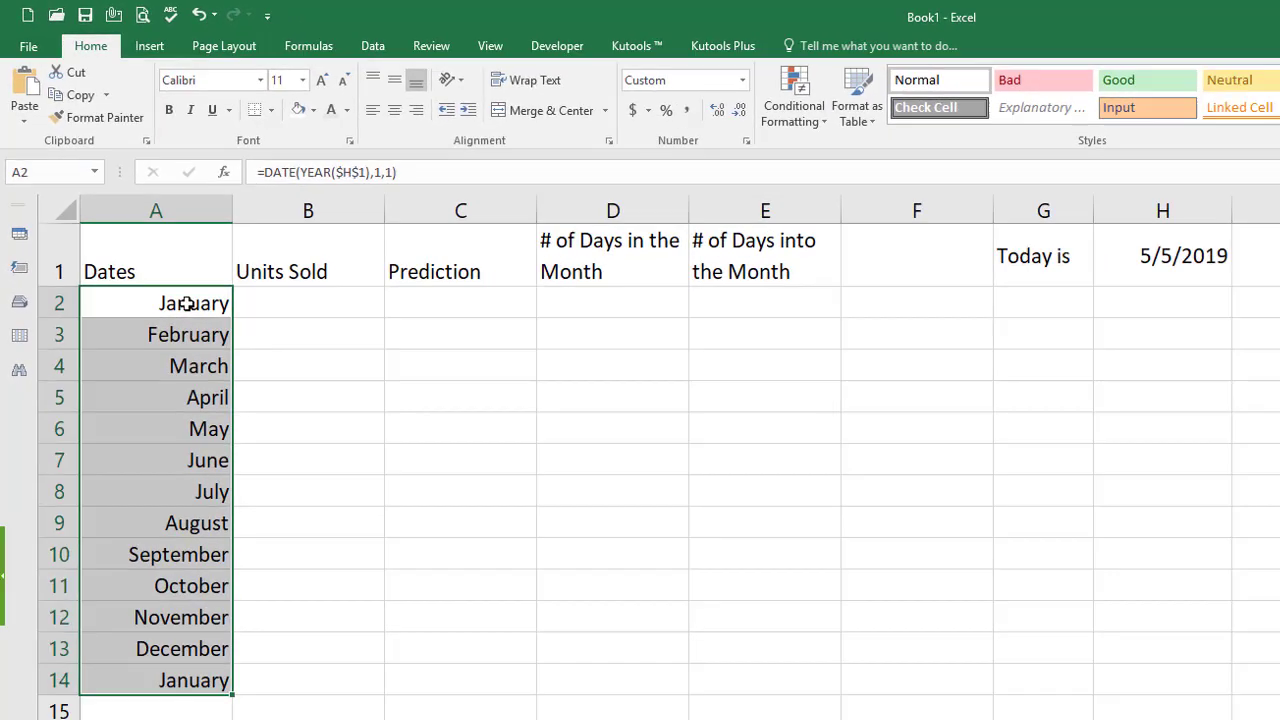
{"action": "left_click_drag", "start_coordinate": [311, 470], "coordinate": [264, 719]}
{"action": "left_click_drag", "start_coordinate": [165, 556], "coordinate": [165, 665]}
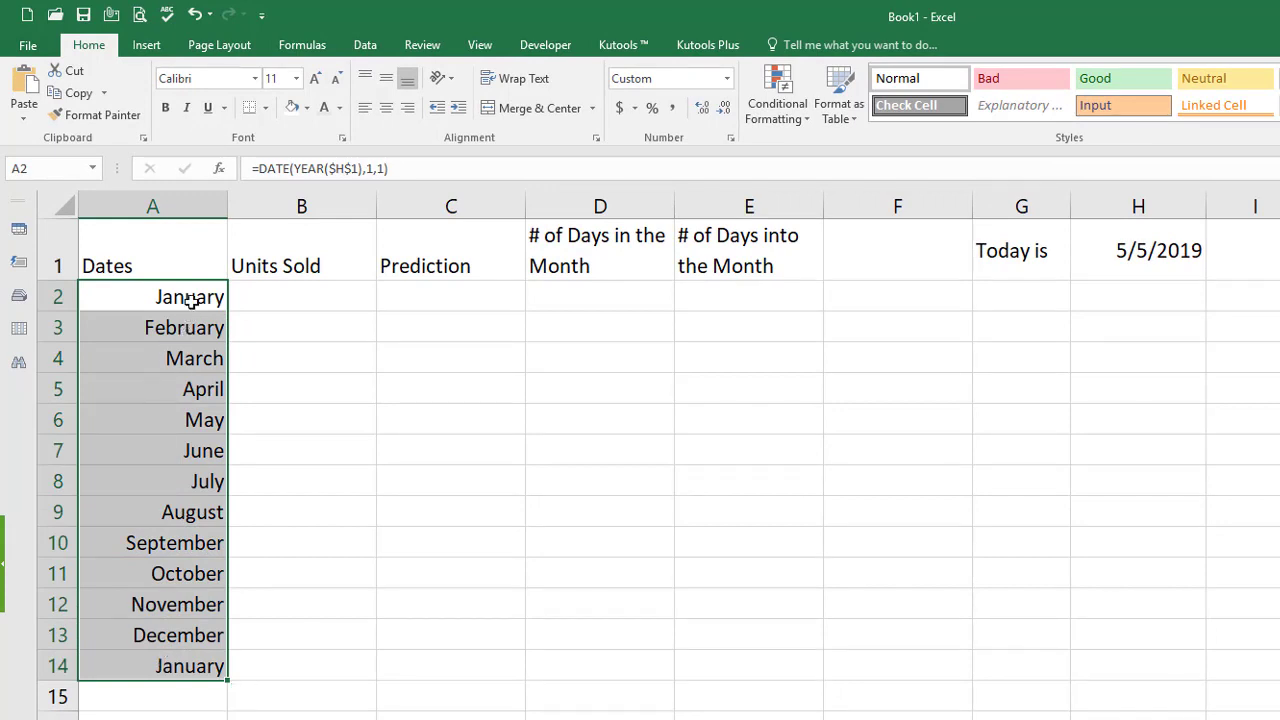
{"action": "left_click", "coordinate": [183, 700]}
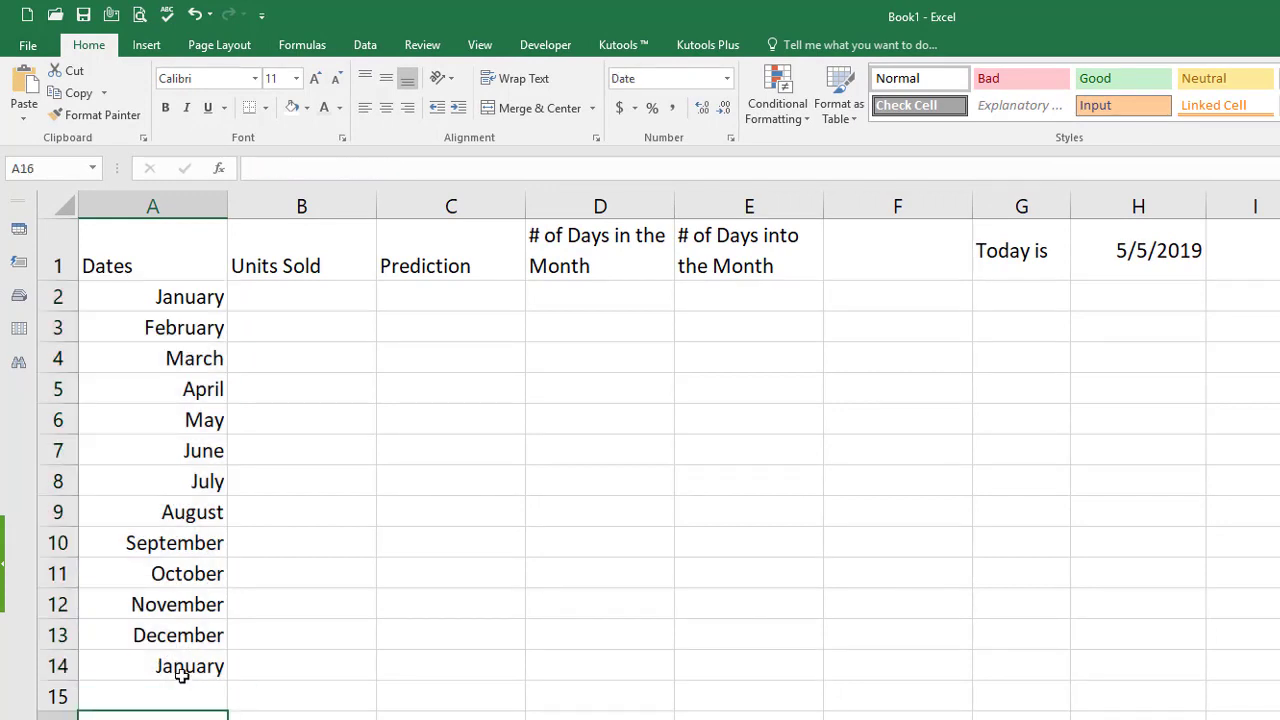
Change the font color of the extra January in A14 to light gray.
{"action": "left_click", "coordinate": [177, 672]}
{"action": "left_click", "coordinate": [341, 108]}
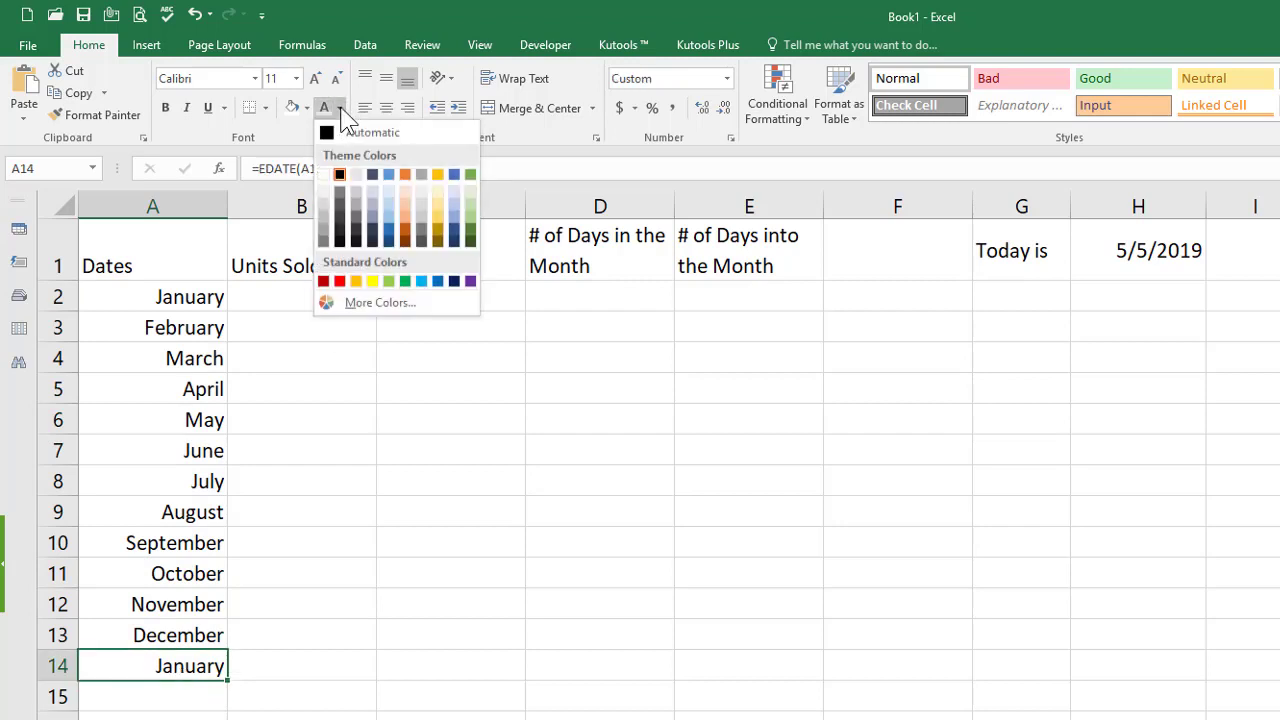
{"action": "left_click", "coordinate": [356, 175]}
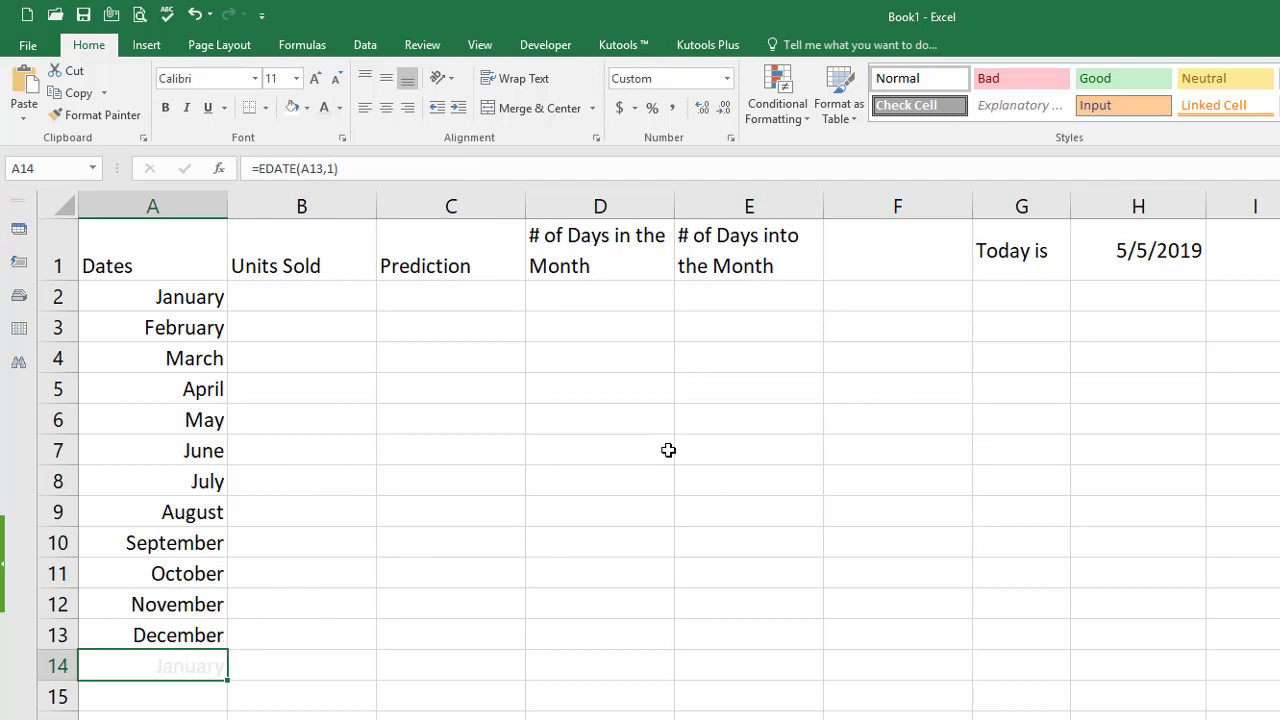
Fill in Units Sold with 11, 9, 8, 14 and 3 for January through May and 0 for June through December.
{"action": "left_click", "coordinate": [323, 457]}
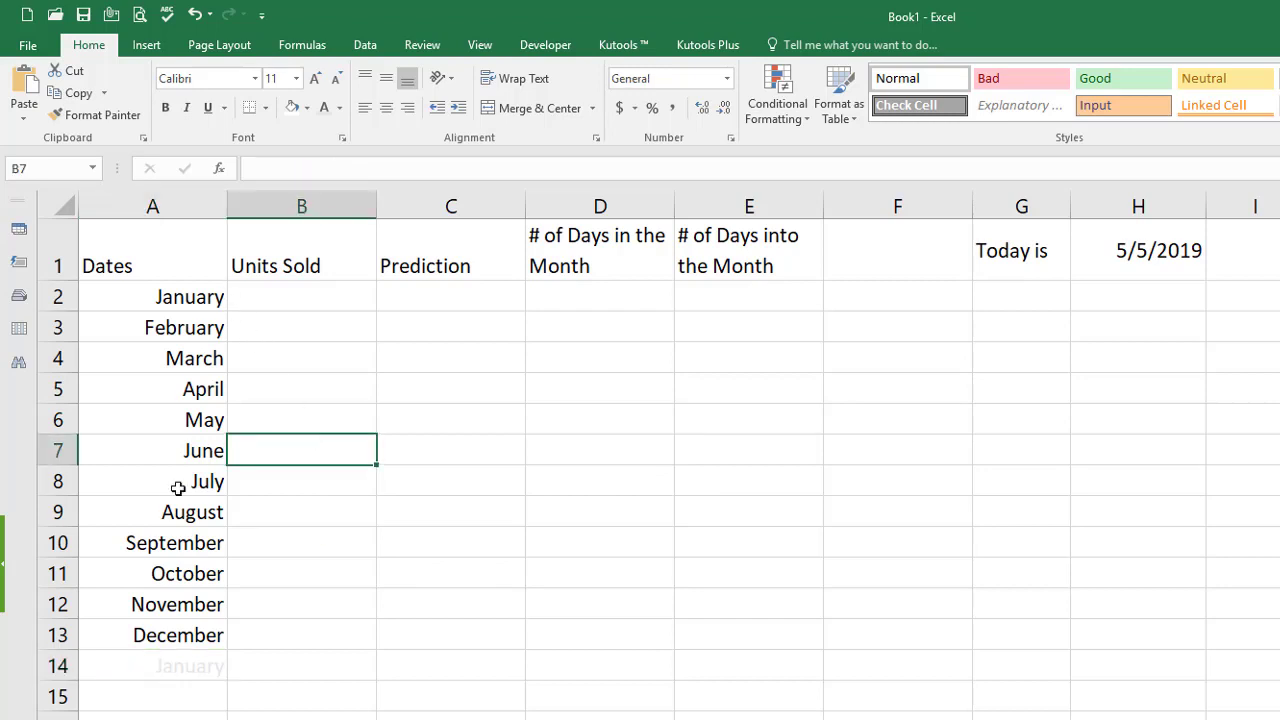
{"action": "left_click", "coordinate": [262, 297]}
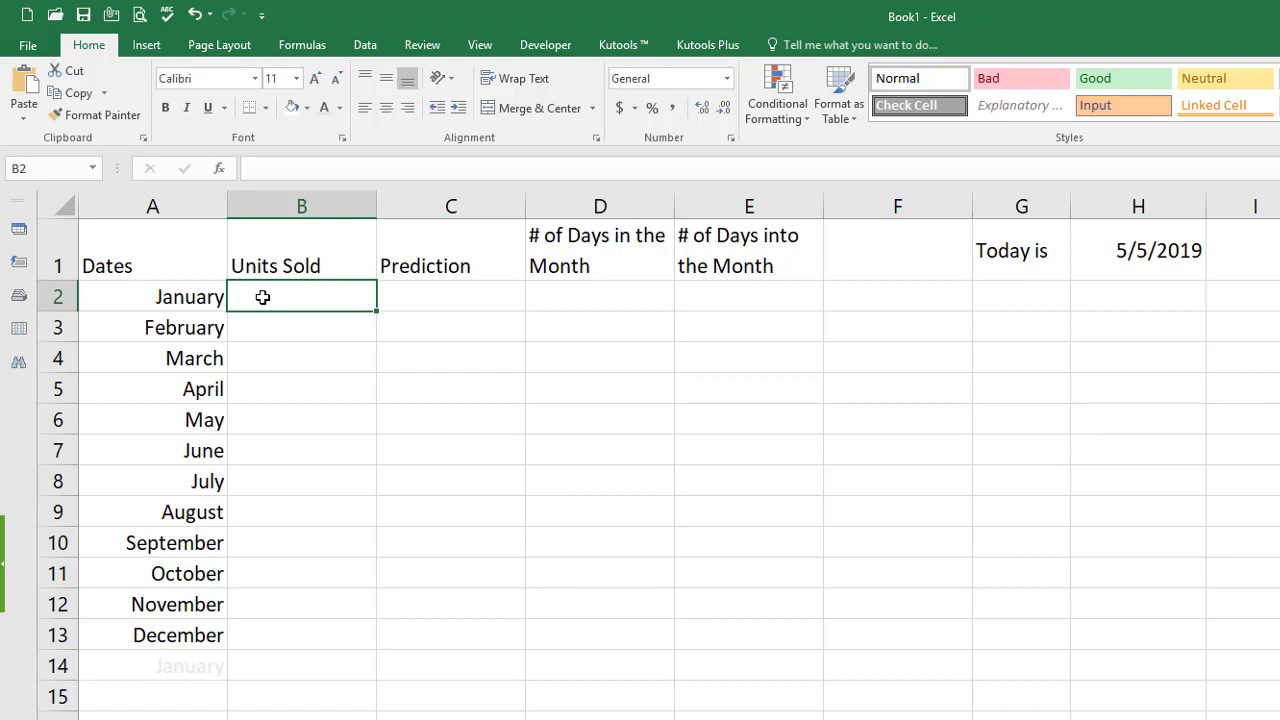
{"action": "type", "text": "11"}
{"action": "key", "text": "Return"}
{"action": "type", "text": "9"}
{"action": "key", "text": "Return"}
{"action": "type", "text": "8"}
{"action": "key", "text": "Return"}
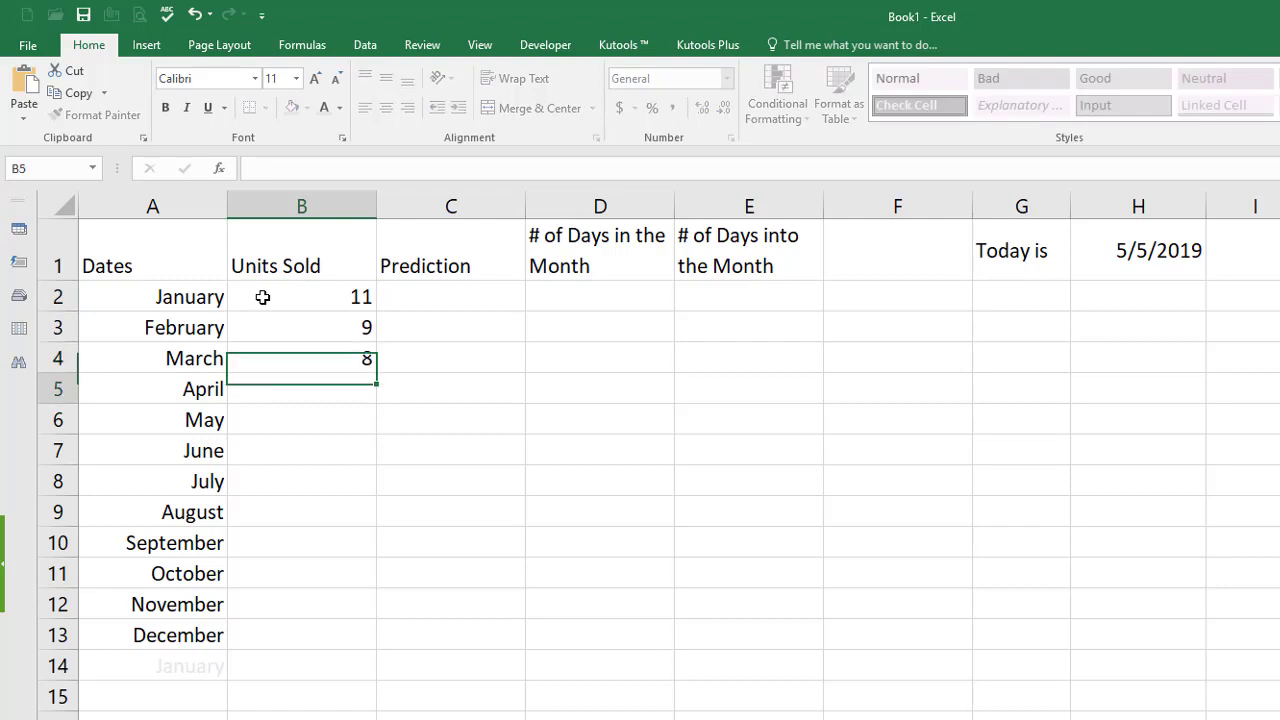
{"action": "type", "text": "14"}
{"action": "key", "text": "Return"}
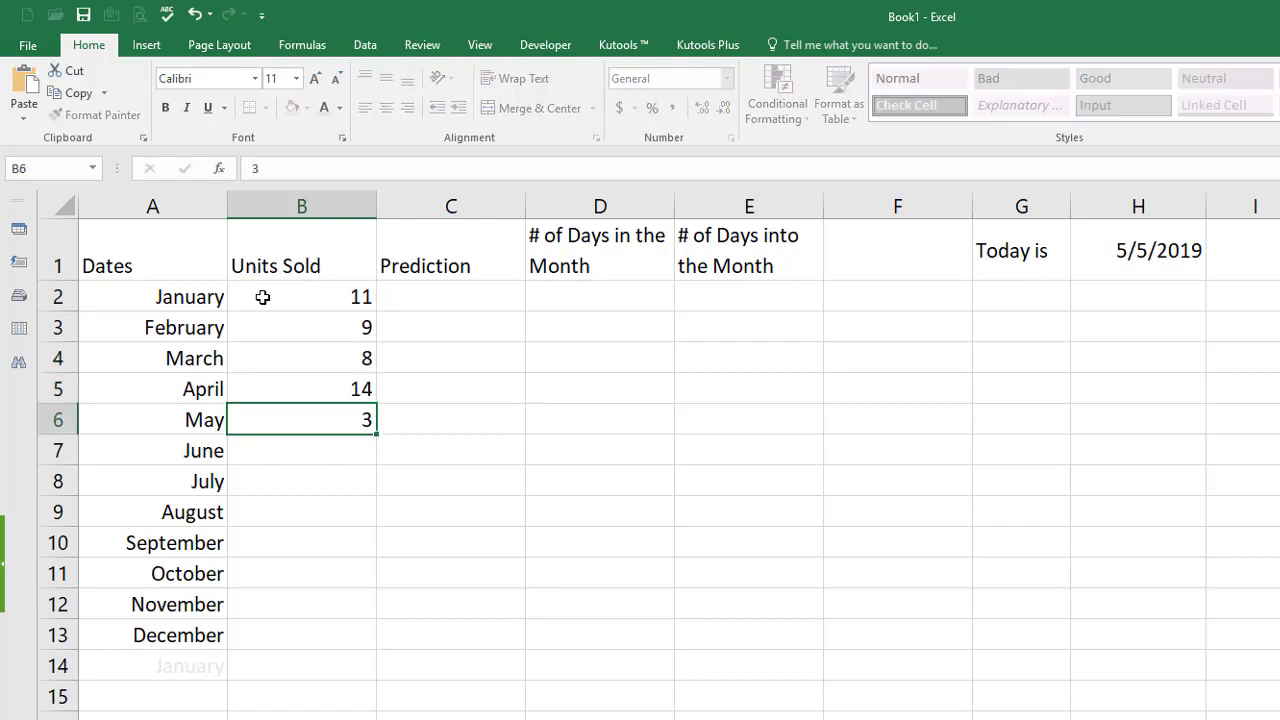
{"action": "type", "text": "3"}
{"action": "key", "text": "Return"}
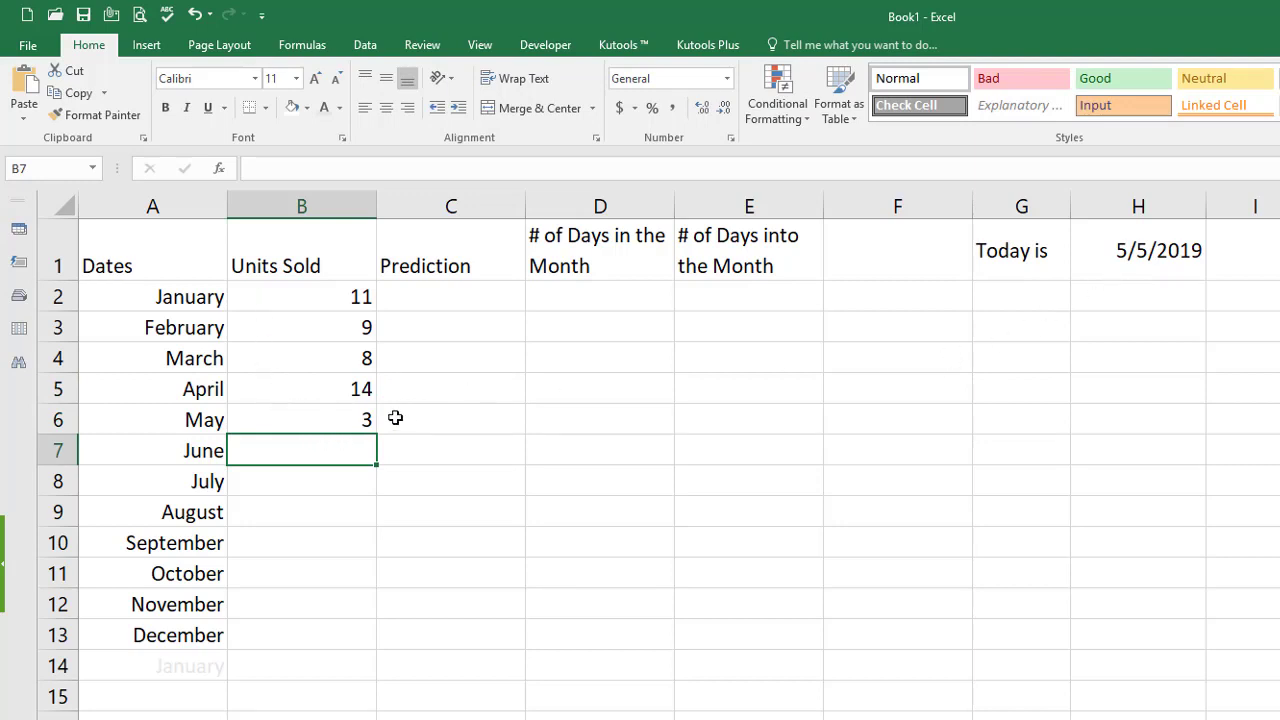
{"action": "type", "text": "0 0 0 0 0 0 0"}
{"action": "key", "text": "Return"}
{"action": "left_click_drag", "start_coordinate": [441, 296], "coordinate": [437, 634]}
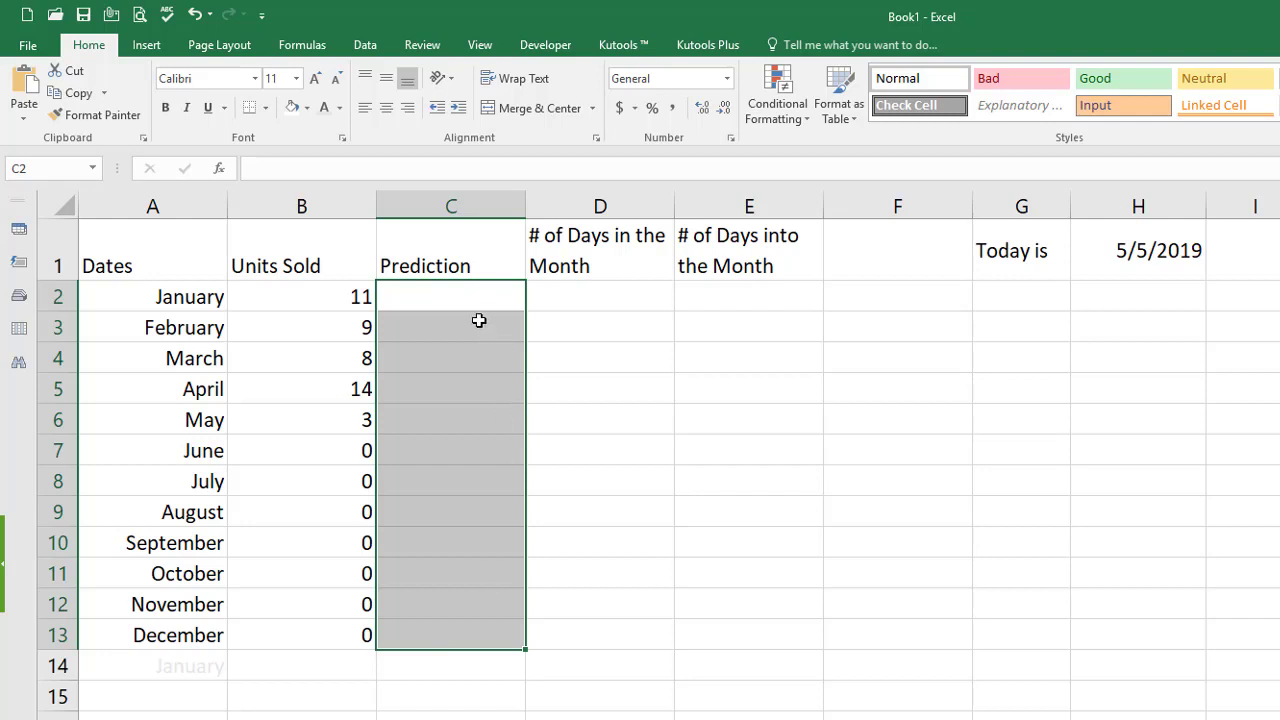
{"action": "left_click", "coordinate": [575, 296]}
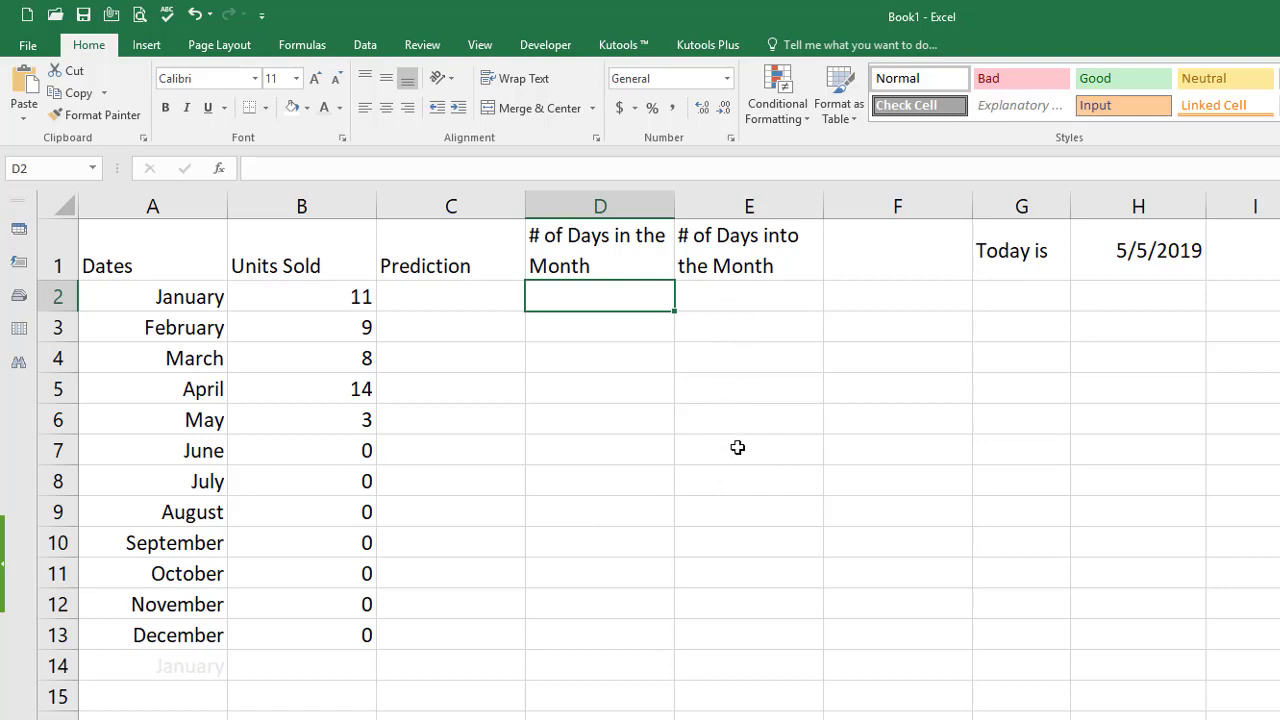
{"action": "left_click", "coordinate": [1110, 263]}
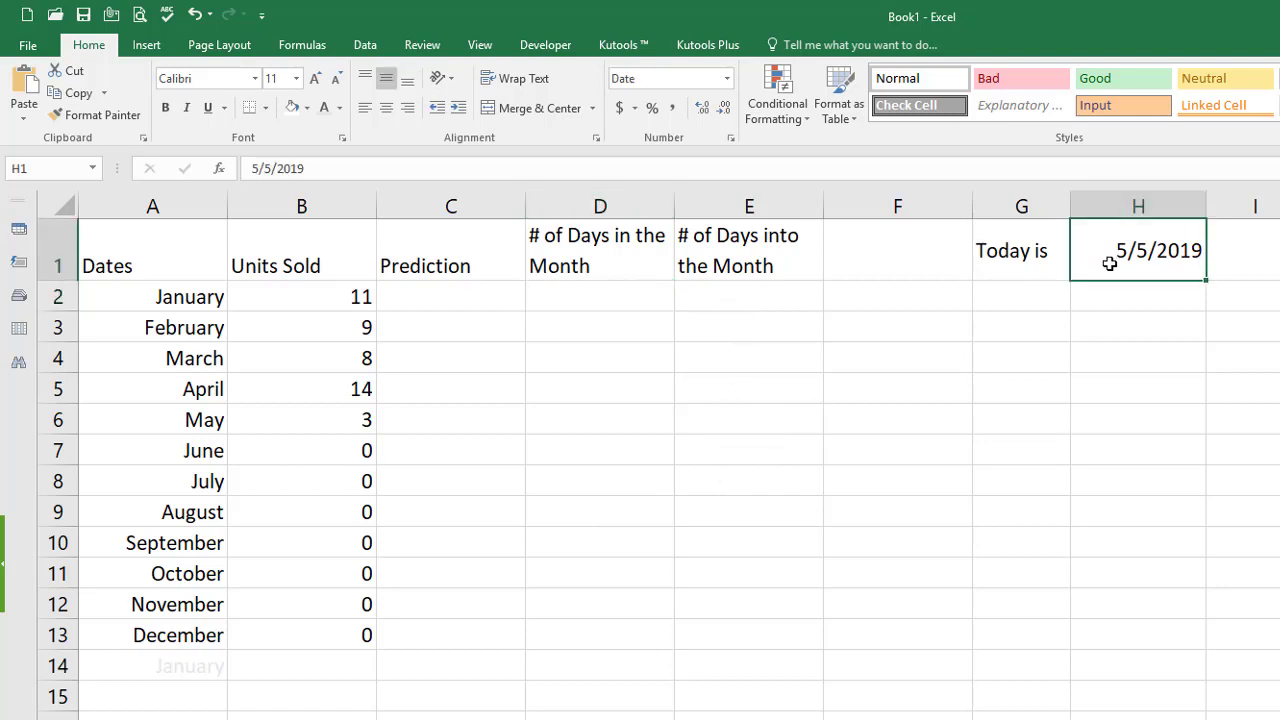
Enter =DAYS(A7,A6) in D6 to calculate the number of days in May.
{"action": "left_click", "coordinate": [555, 427]}
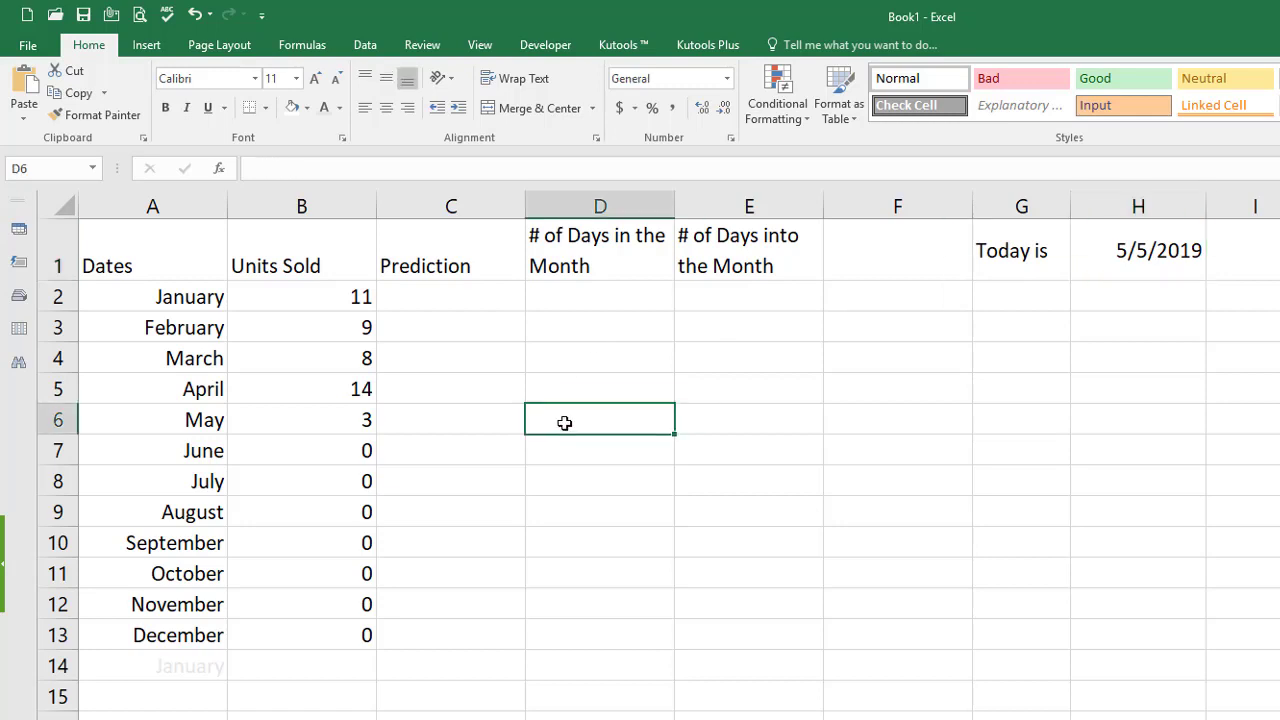
{"action": "type", "text": "=days"}
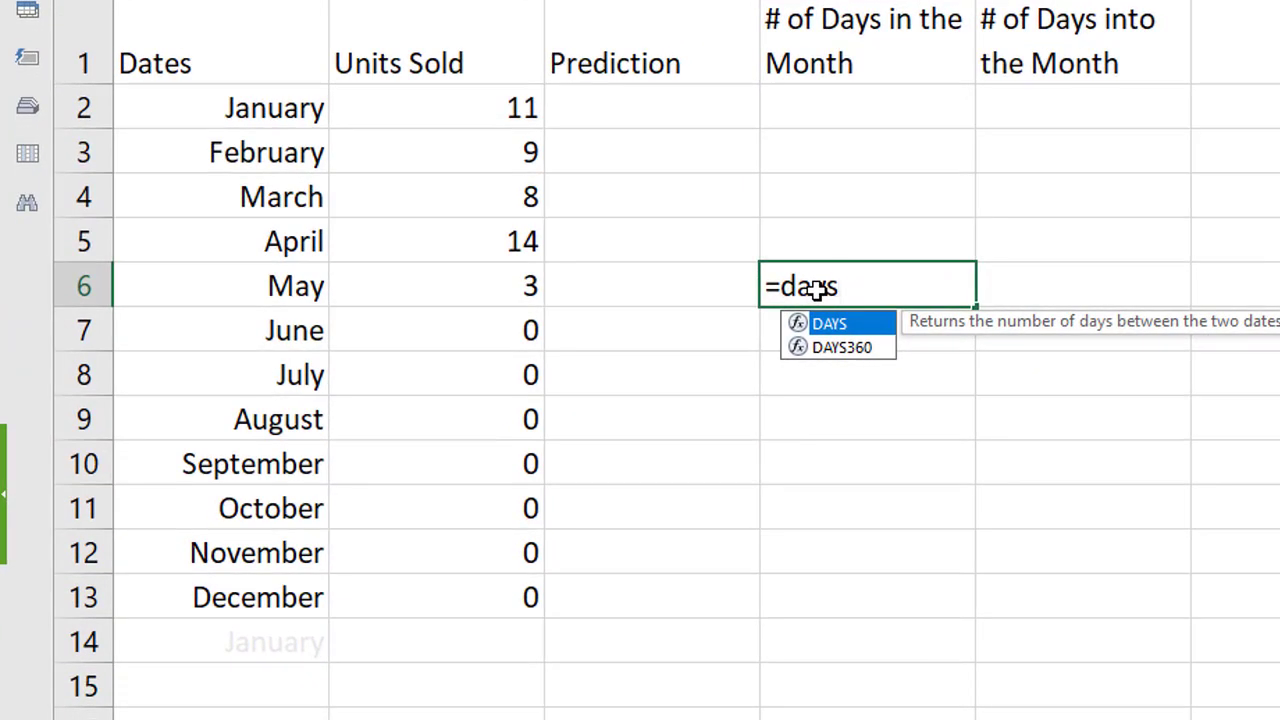
{"action": "key", "text": "Tab"}
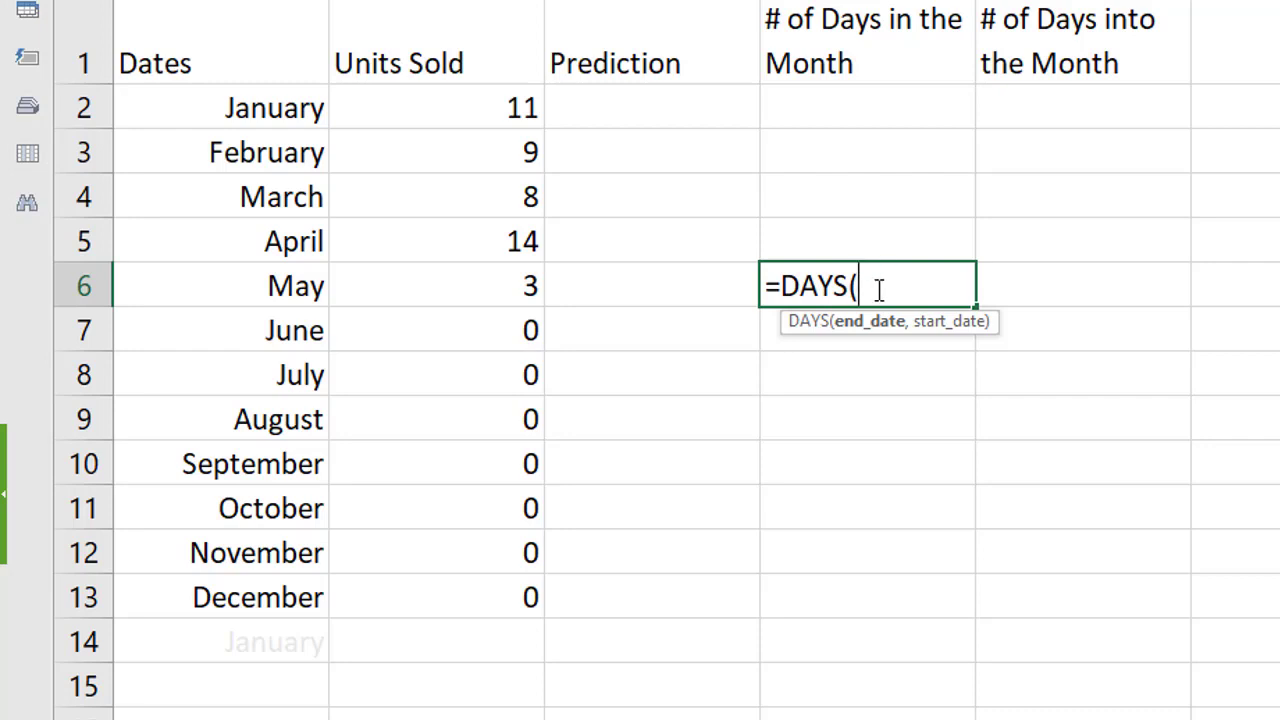
{"action": "left_click", "coordinate": [260, 337]}
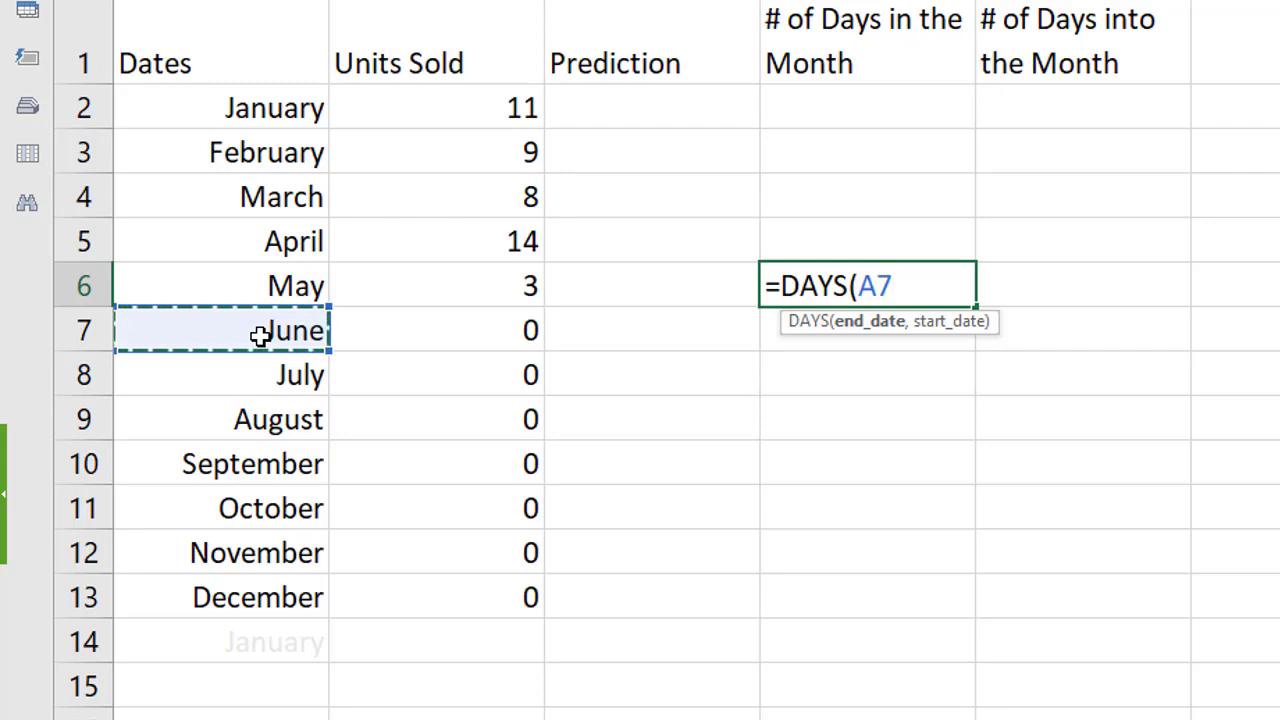
{"action": "type", "text": ","}
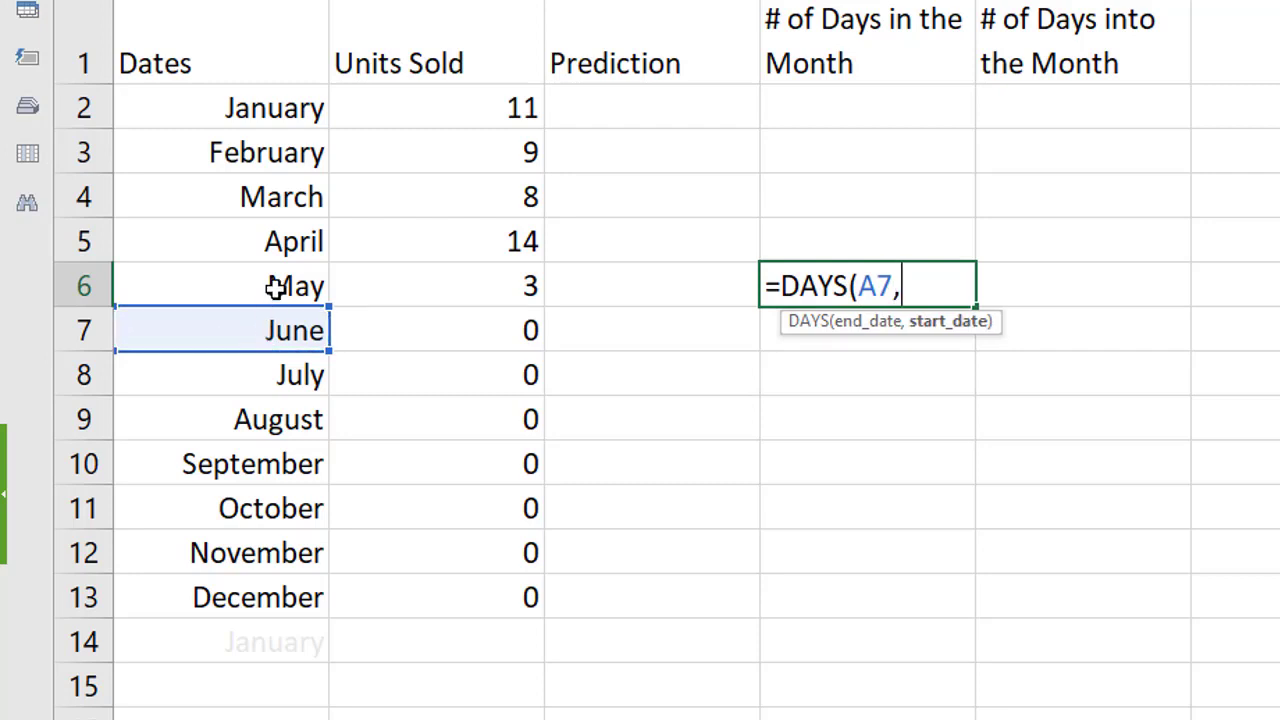
{"action": "left_click", "coordinate": [275, 288]}
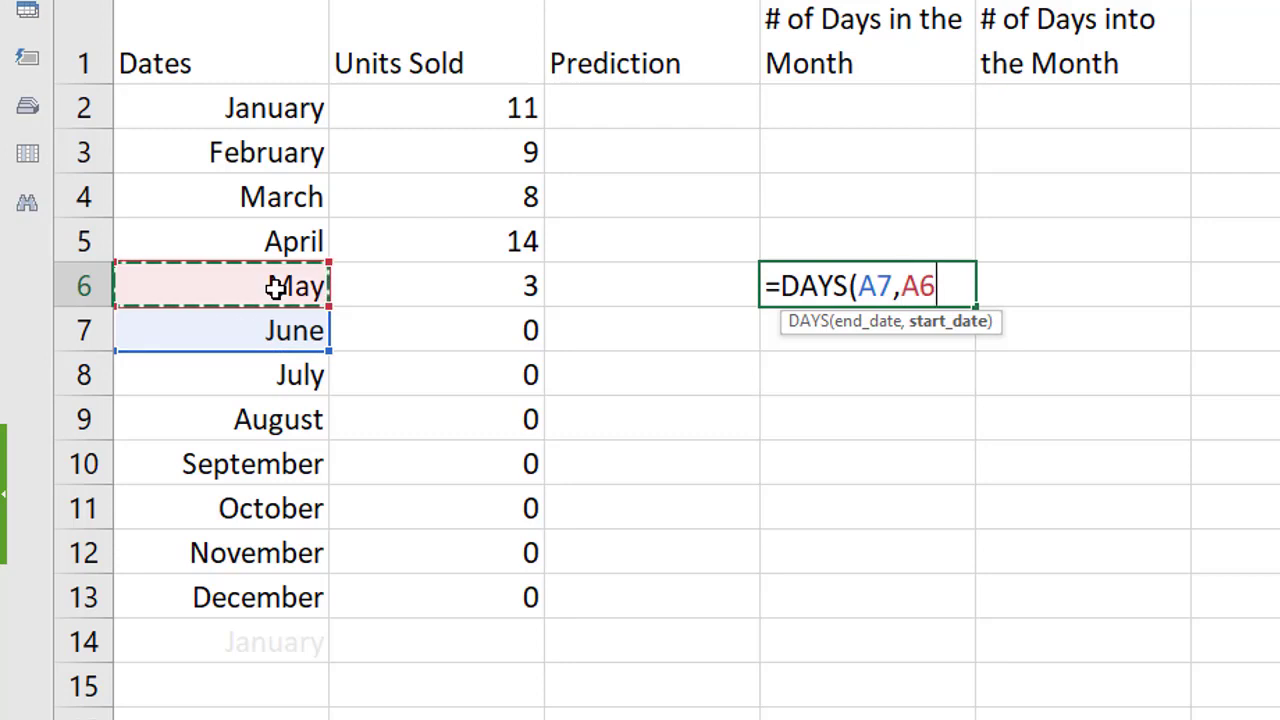
{"action": "type", "text": ")"}
{"action": "key", "text": "Return"}
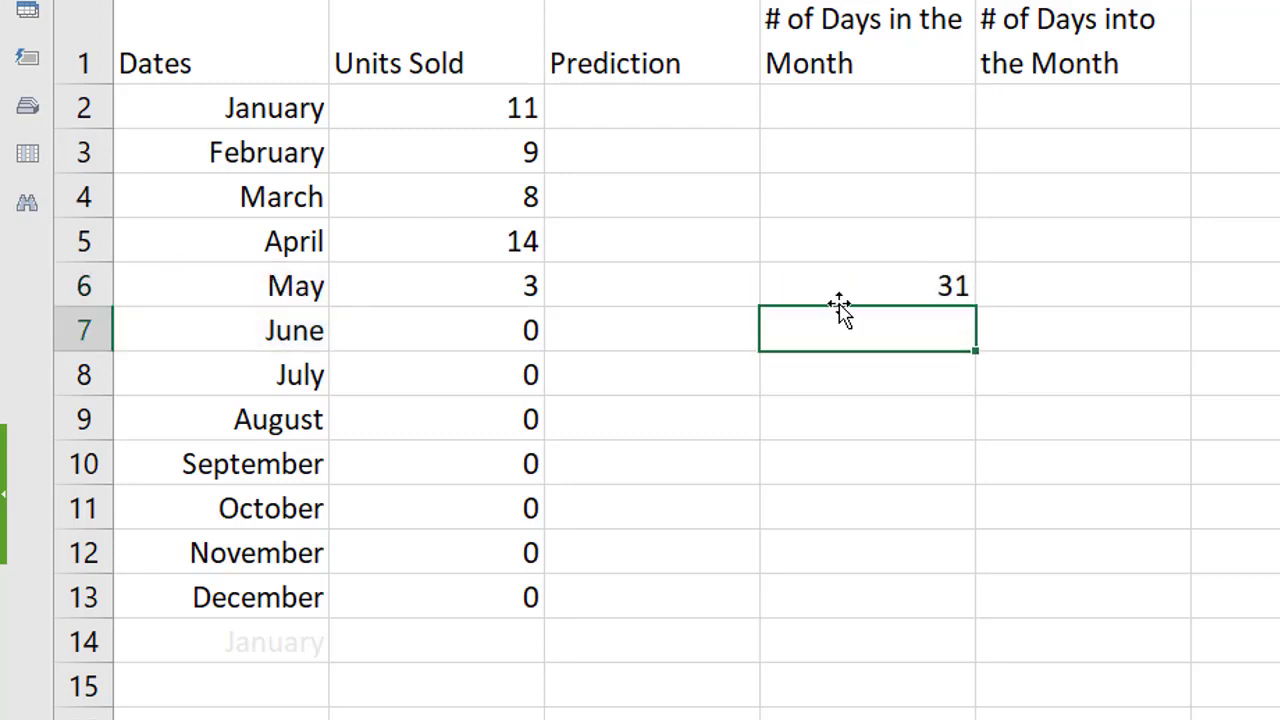
Copy the D6 formula down to D13 and up to D2 to cover all twelve months.
{"action": "left_click", "coordinate": [906, 285]}
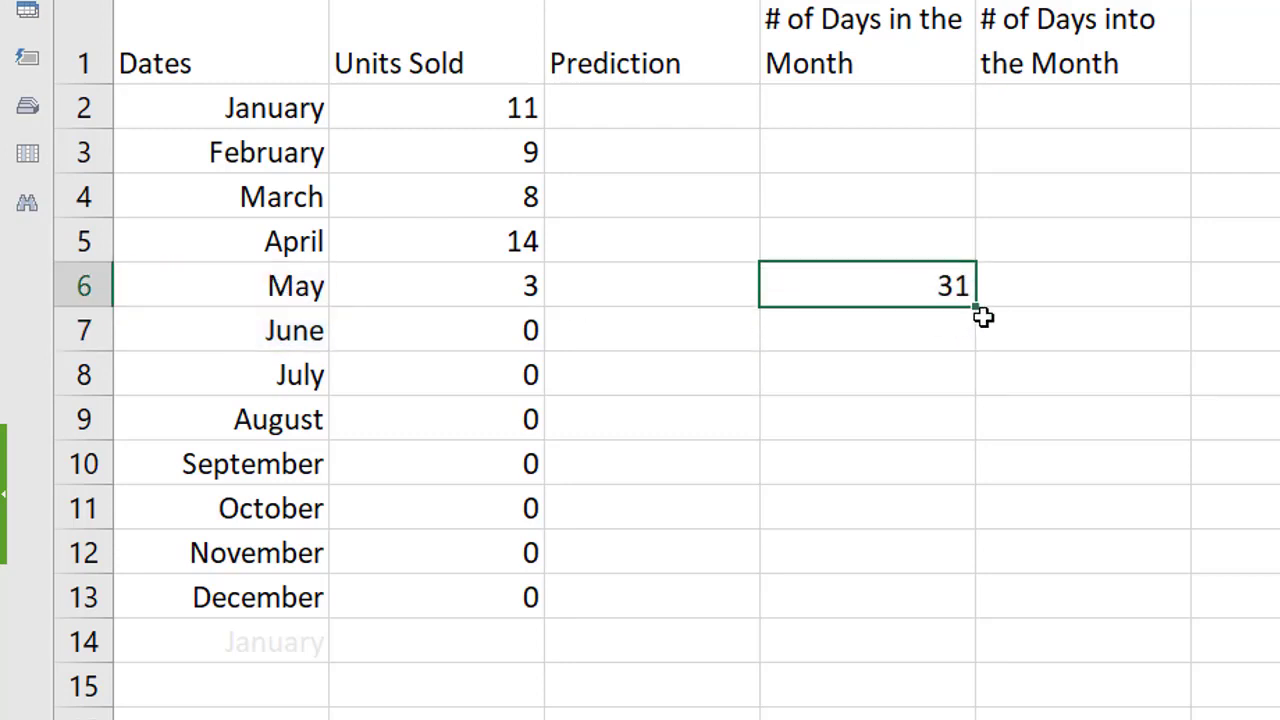
{"action": "left_click_drag", "start_coordinate": [975, 308], "coordinate": [971, 620]}
{"action": "key", "text": "shift+Up"}
{"action": "key", "text": "shift+Up"}
{"action": "key", "text": "shift+Up"}
{"action": "key", "text": "shift+Up"}
{"action": "key", "text": "shift+Up"}
{"action": "left_click", "coordinate": [909, 281]}
{"action": "left_click_drag", "start_coordinate": [977, 309], "coordinate": [977, 94]}
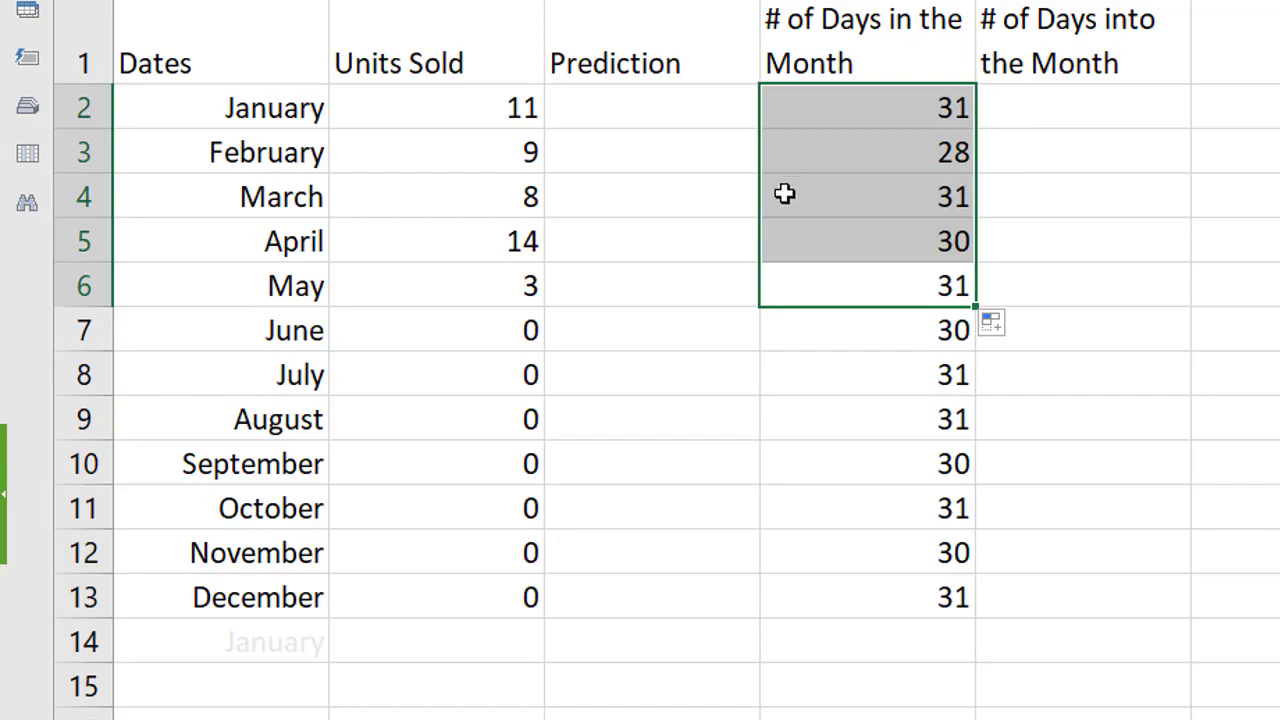
Change today's date in H1 to 6/6/2020 and check February's number of days in D3.
{"action": "left_click", "coordinate": [808, 146]}
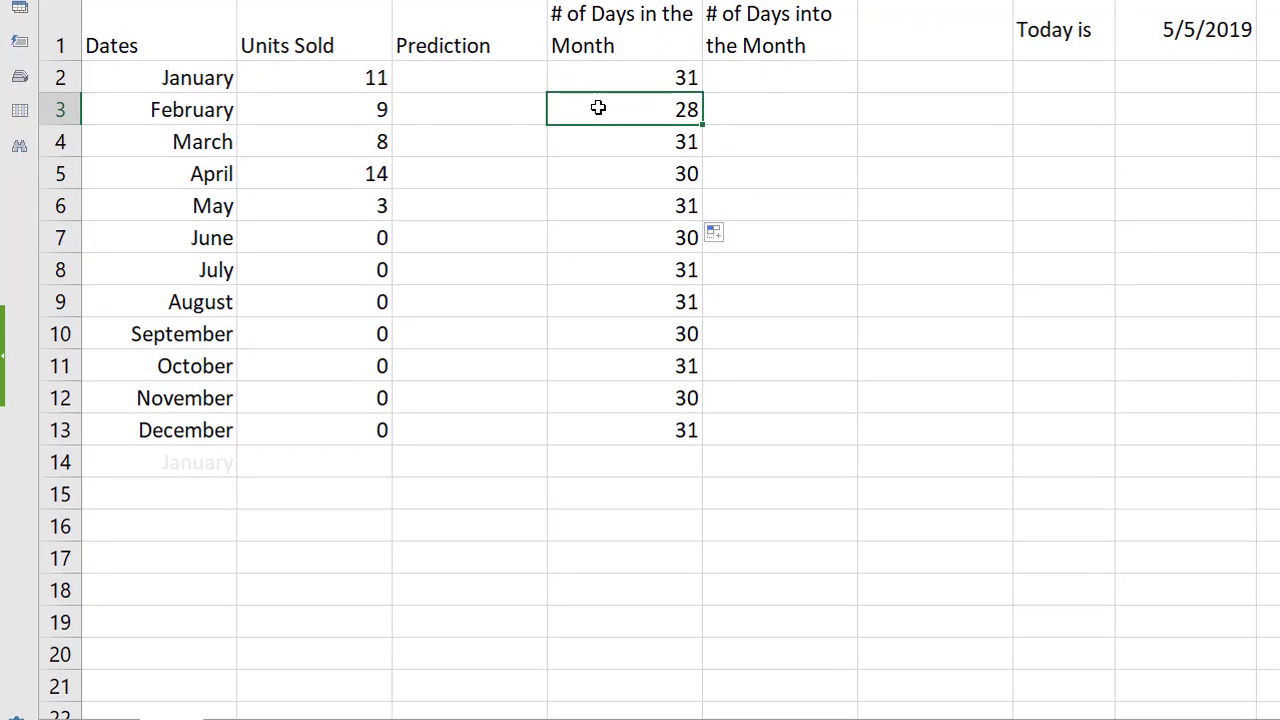
{"action": "left_click", "coordinate": [1196, 38]}
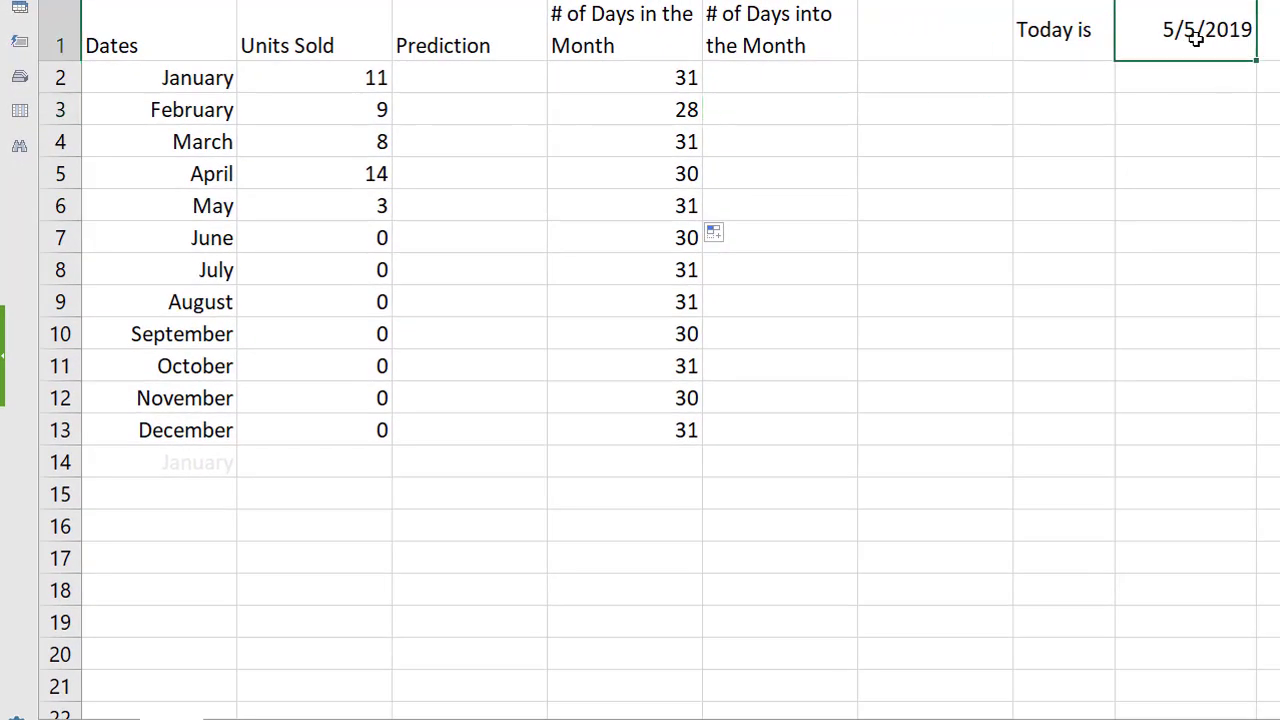
{"action": "type", "text": "6/6/2020"}
{"action": "key", "text": "Return"}
{"action": "left_click", "coordinate": [644, 113]}
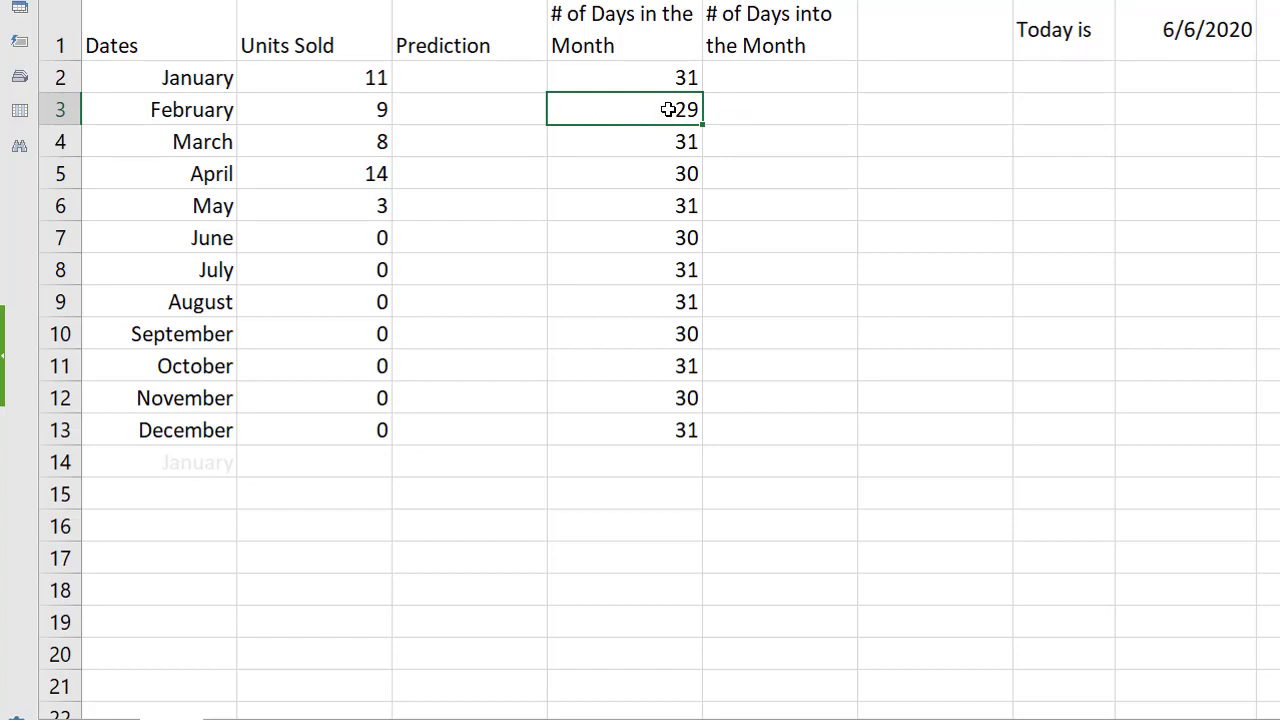
Set today's date in H1 back to 5/5/2019.
{"action": "left_click", "coordinate": [1206, 38]}
{"action": "type", "text": "5"}
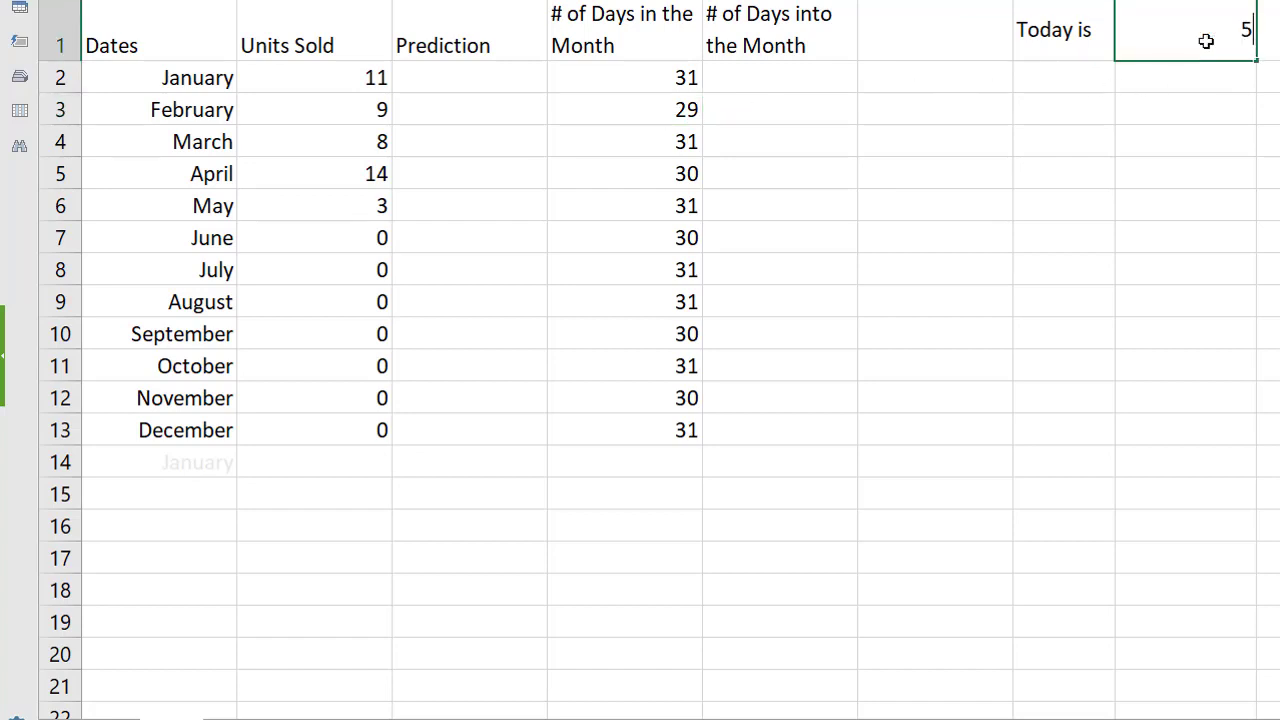
{"action": "type", "text": "/5/2019"}
{"action": "key", "text": "Return"}
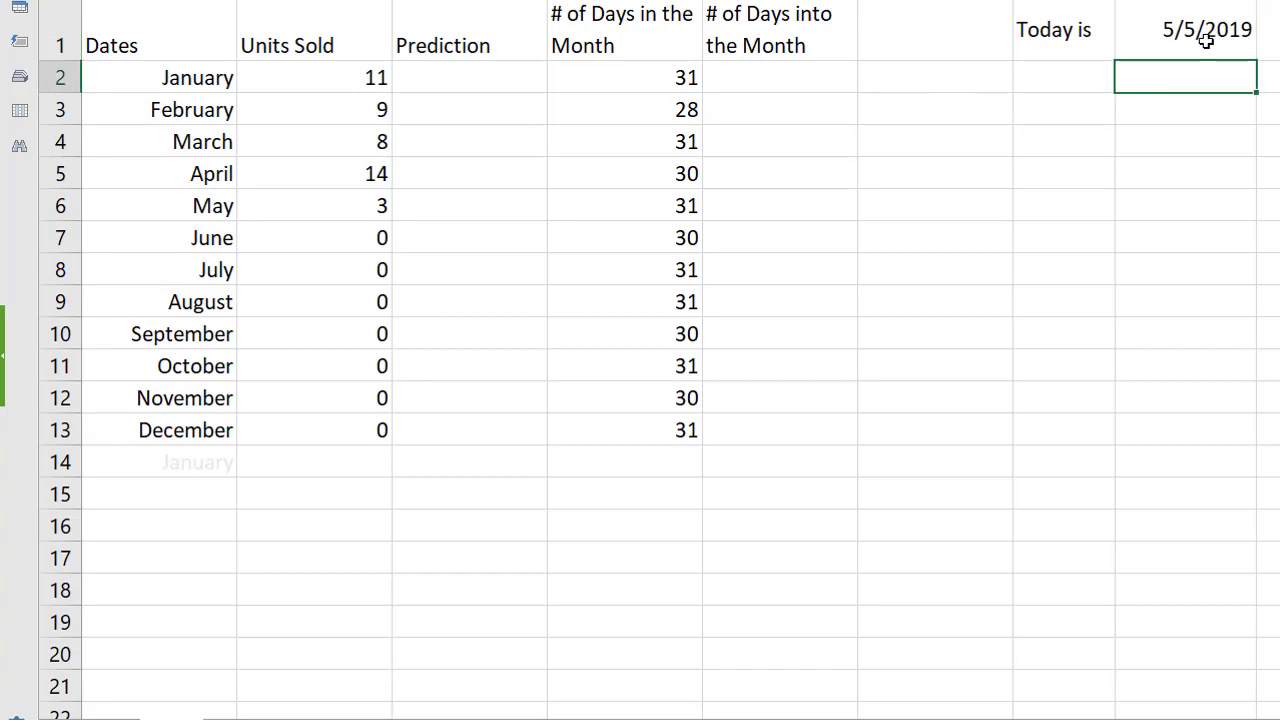
Review the DAYS formula for March in D4 without changing it.
{"action": "left_click", "coordinate": [601, 133]}
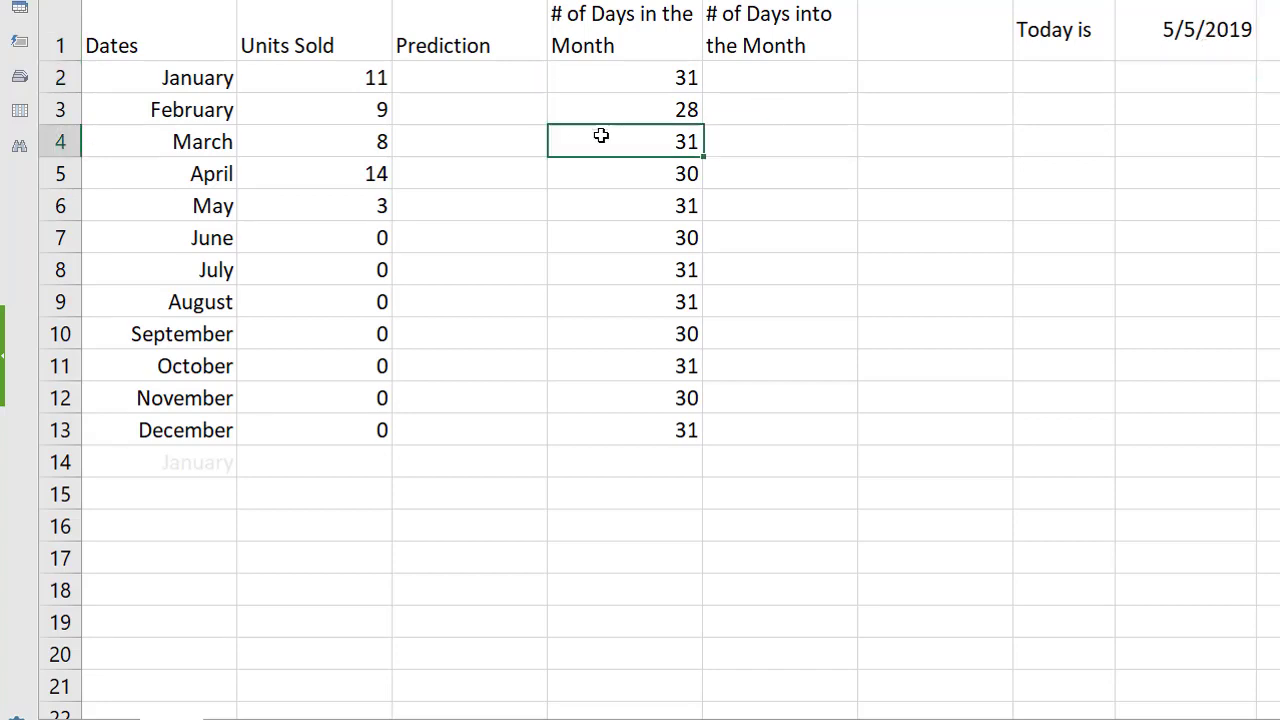
{"action": "type", "text": "=DAYS(A5,A4)"}
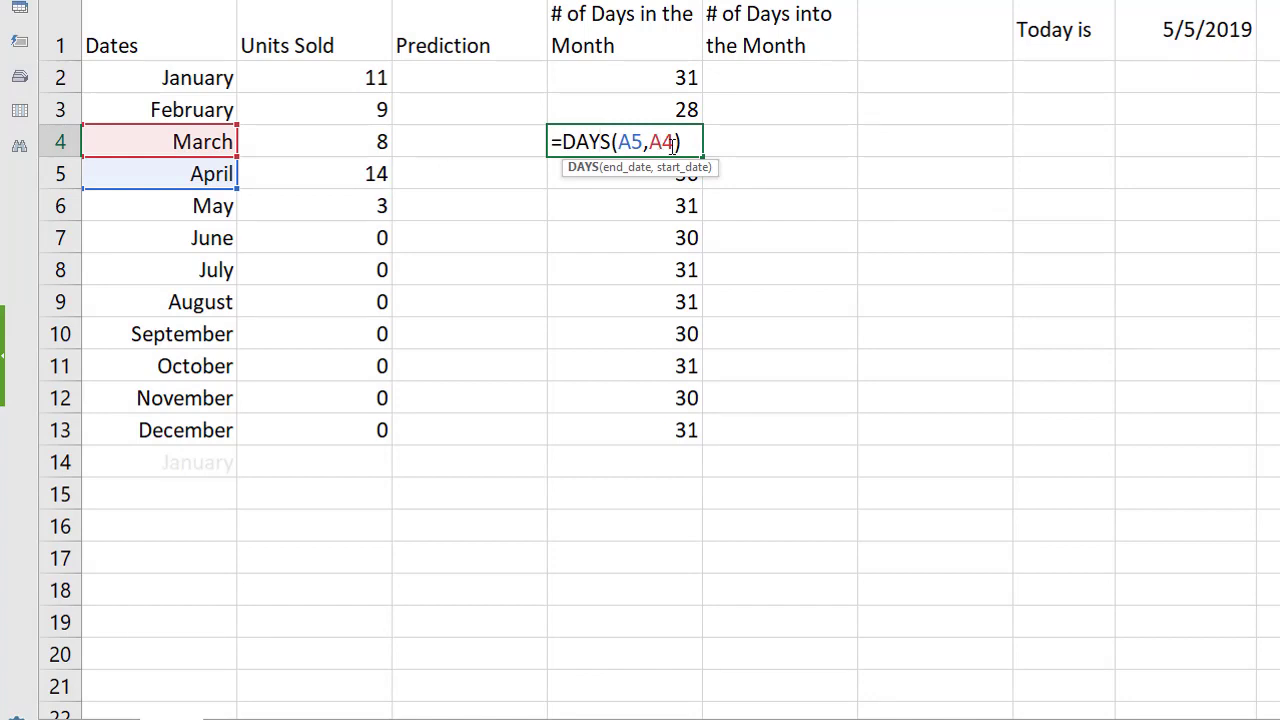
{"action": "key", "text": "Return"}
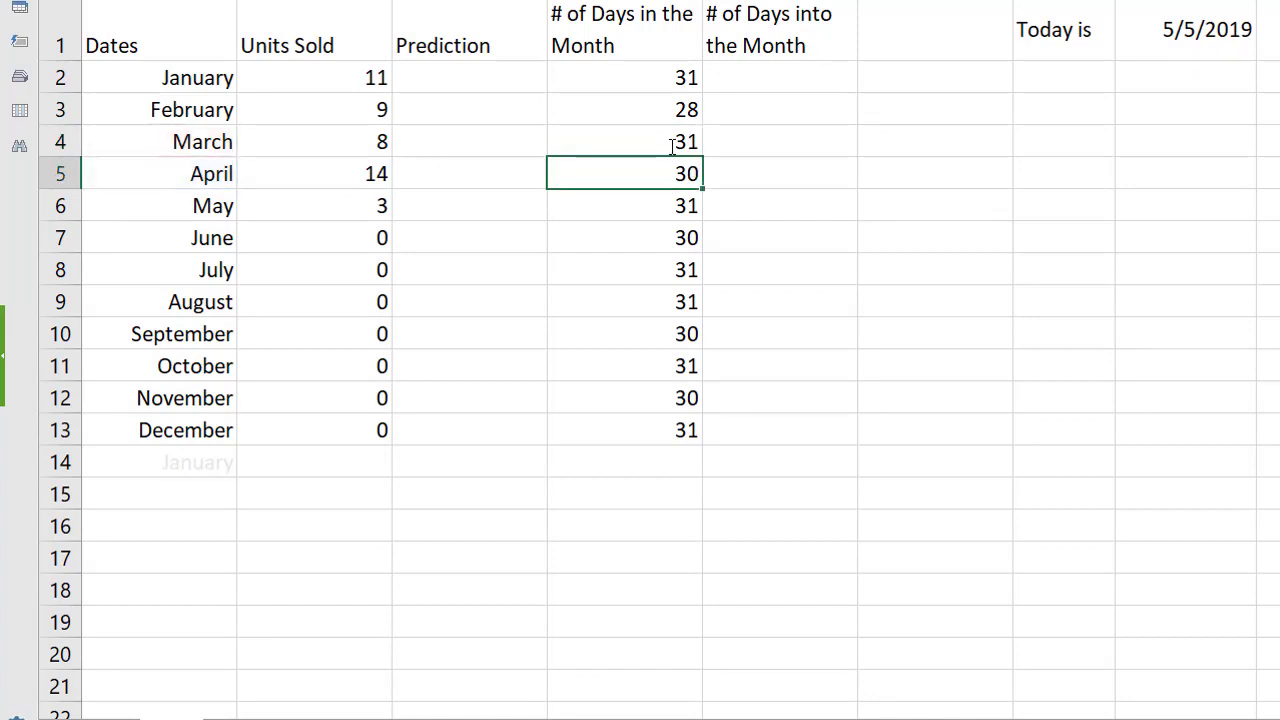
Enter =$H$1-A6+1 in E6 to calculate the number of days into May.
{"action": "left_click", "coordinate": [759, 213]}
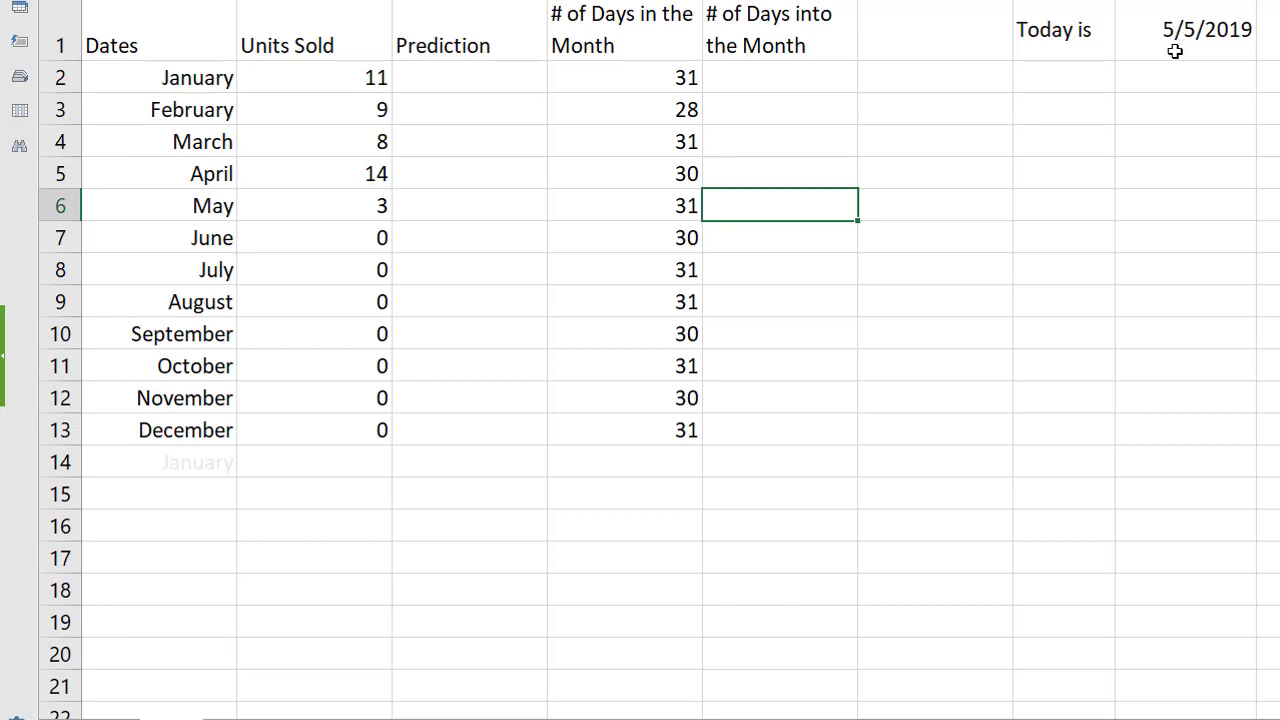
{"action": "left_click", "coordinate": [797, 205]}
{"action": "type", "text": "="}
{"action": "left_click", "coordinate": [1172, 35]}
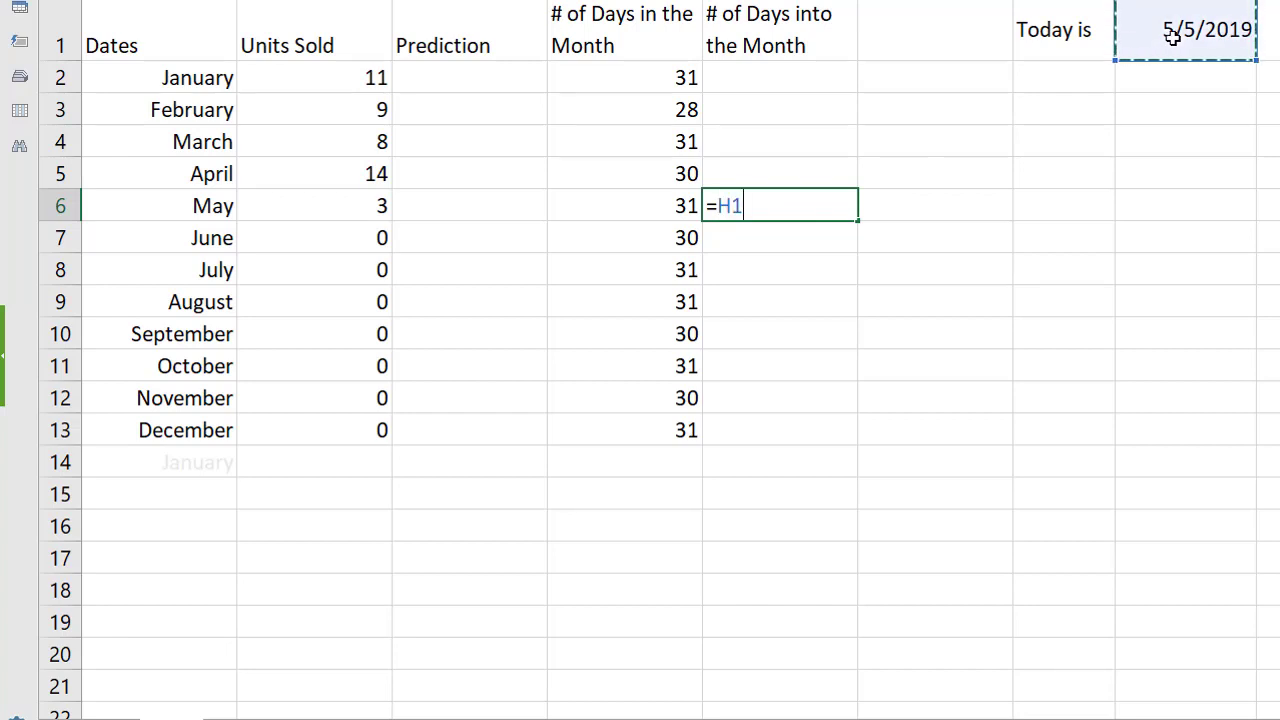
{"action": "key", "text": "F4"}
{"action": "type", "text": "-"}
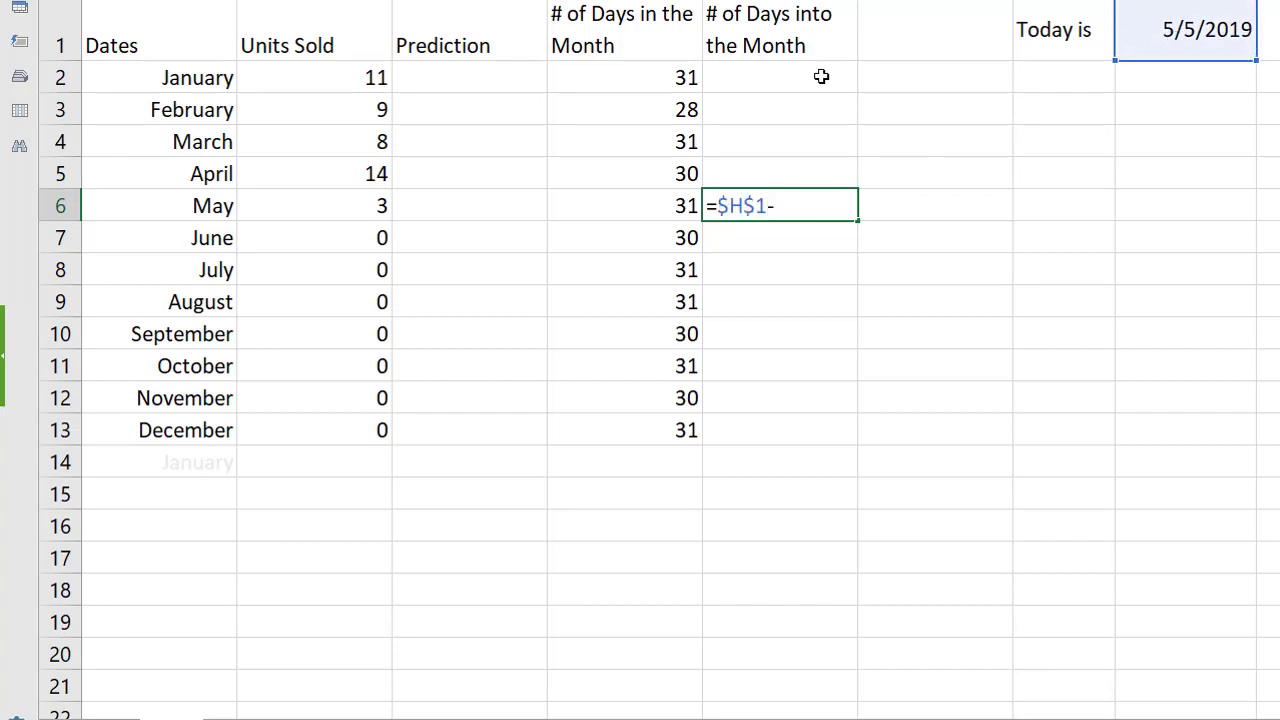
{"action": "left_click", "coordinate": [214, 204]}
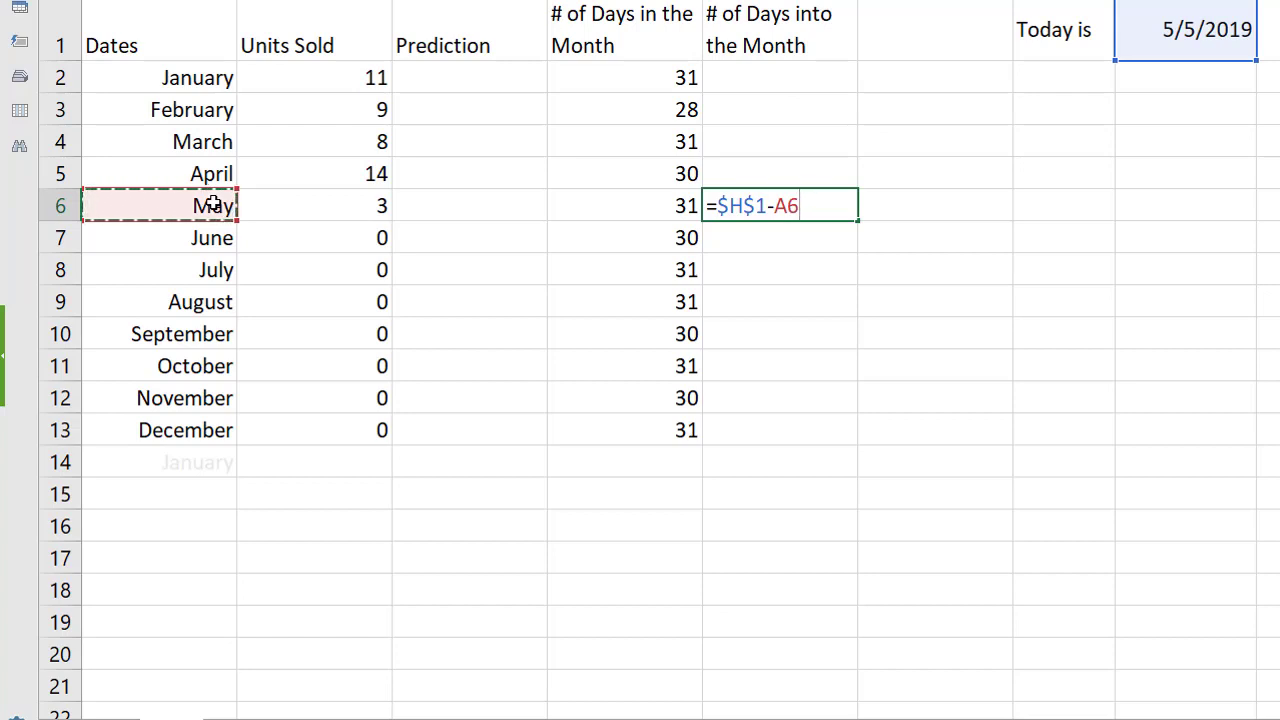
{"action": "type", "text": "+1"}
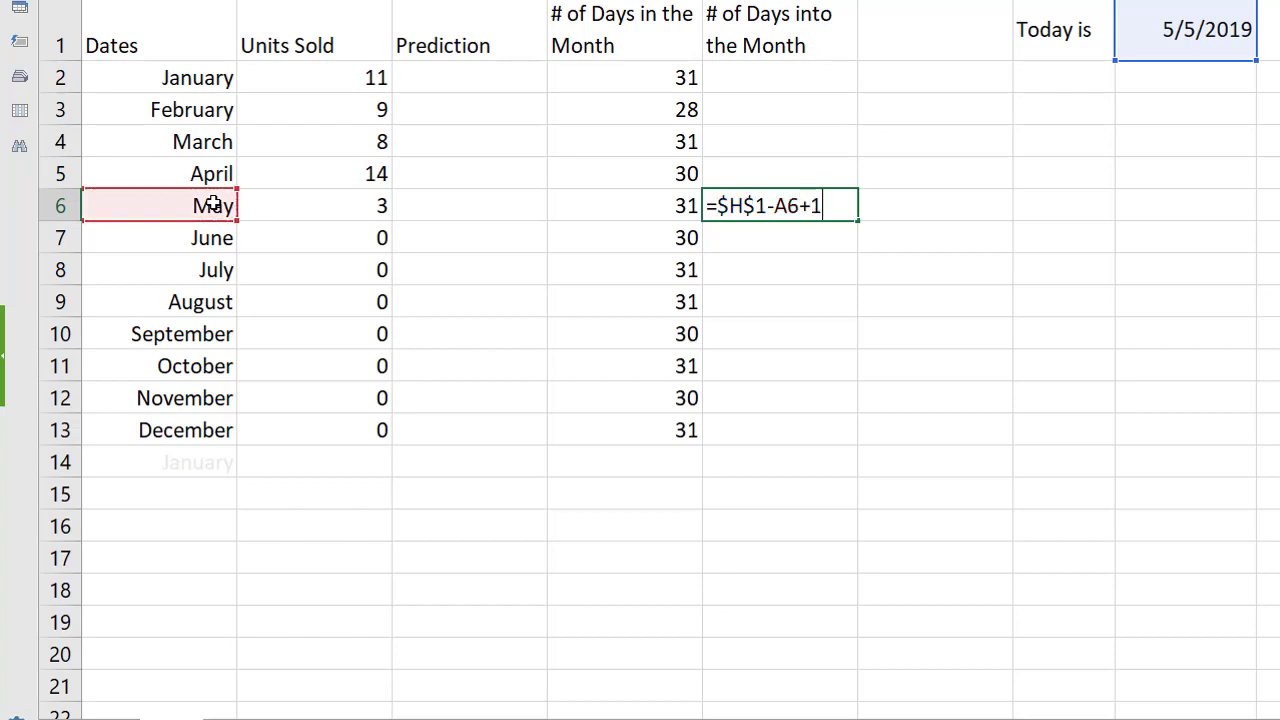
{"action": "key", "text": "Return"}
{"action": "left_click", "coordinate": [843, 207]}
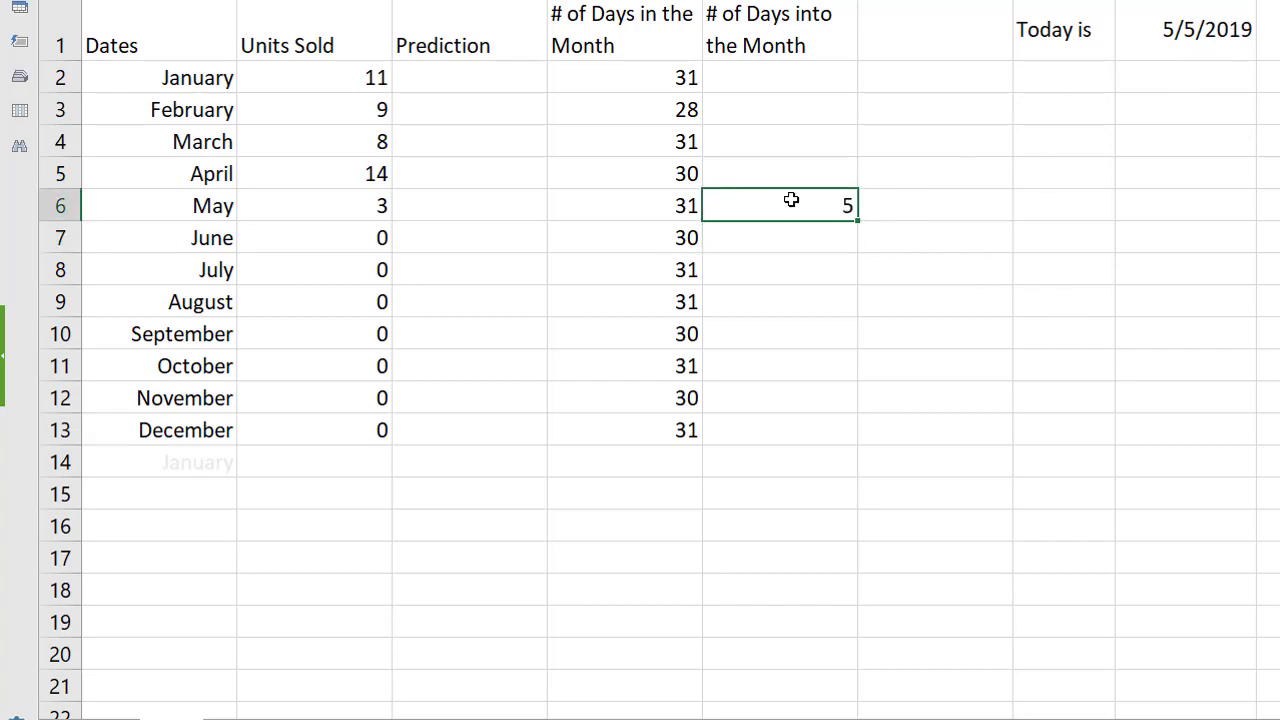
Replace the formula in E6 with =DAY(H1) to get the day of the month from today's date.
{"action": "left_click_drag", "start_coordinate": [797, 234], "coordinate": [803, 209]}
{"action": "left_click", "coordinate": [798, 212]}
{"action": "type", "text": "=days"}
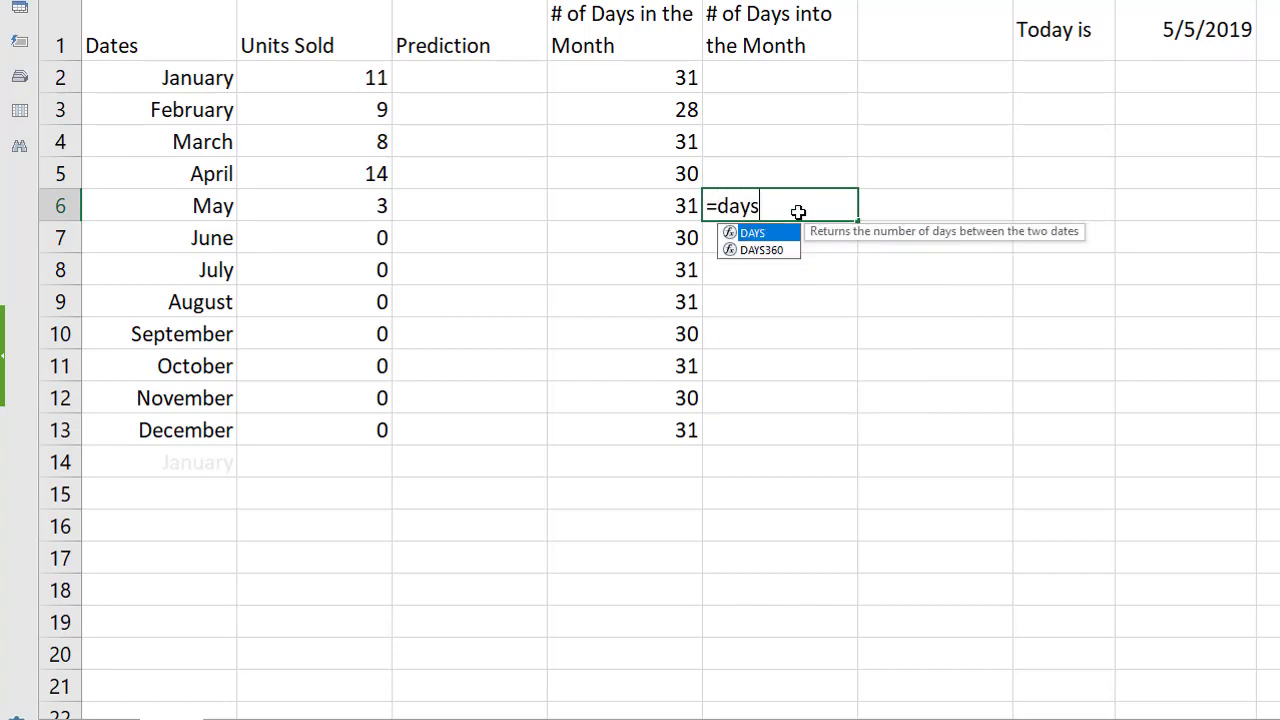
{"action": "key", "text": "BackSpace"}
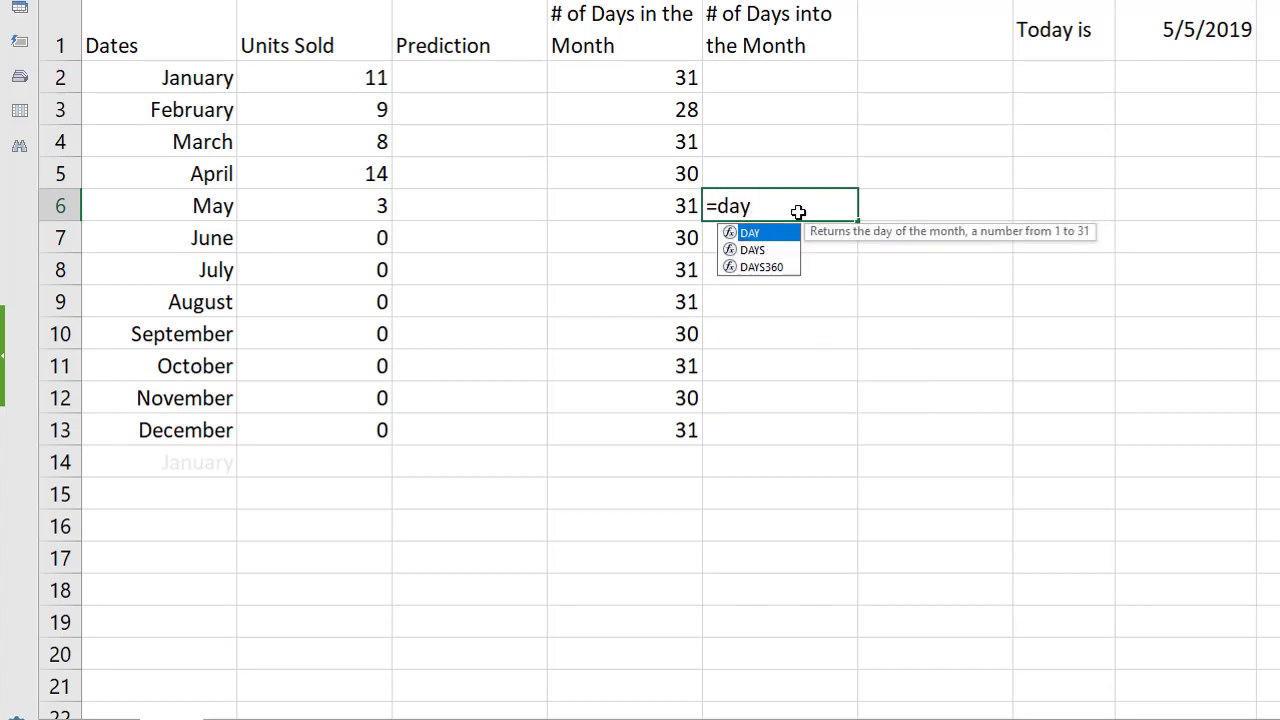
{"action": "type", "text": "("}
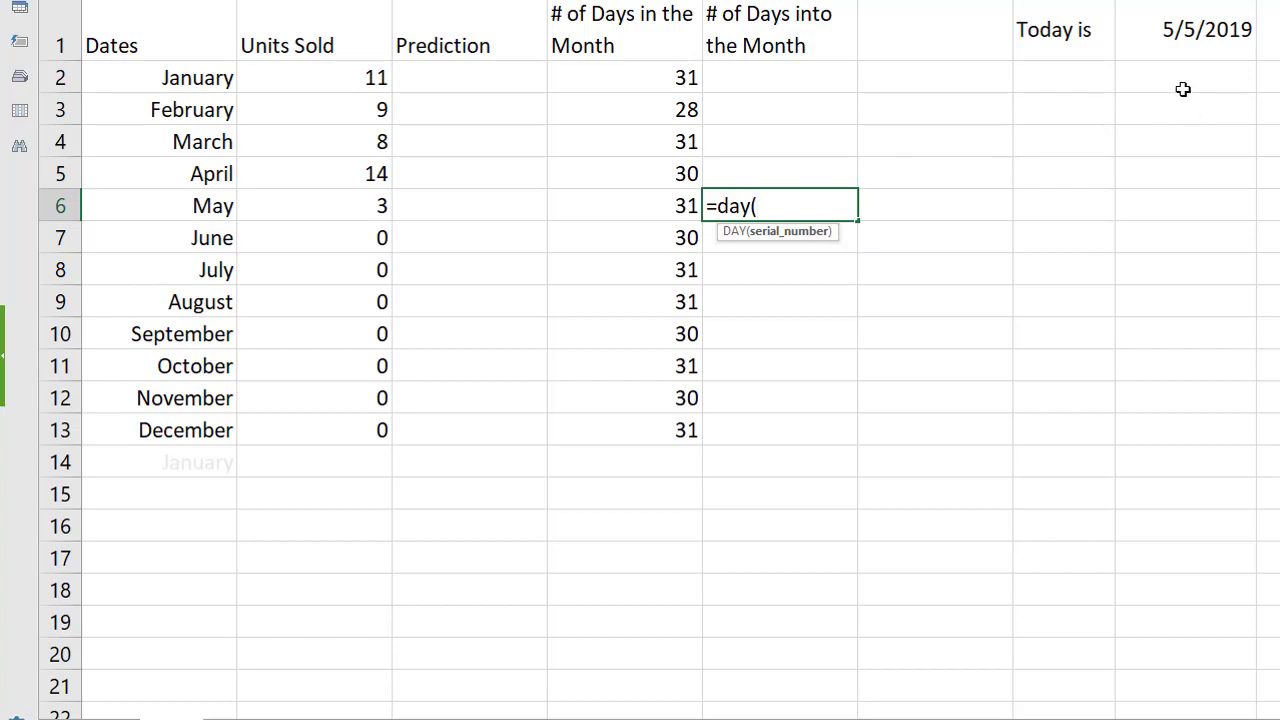
{"action": "left_click", "coordinate": [1195, 30]}
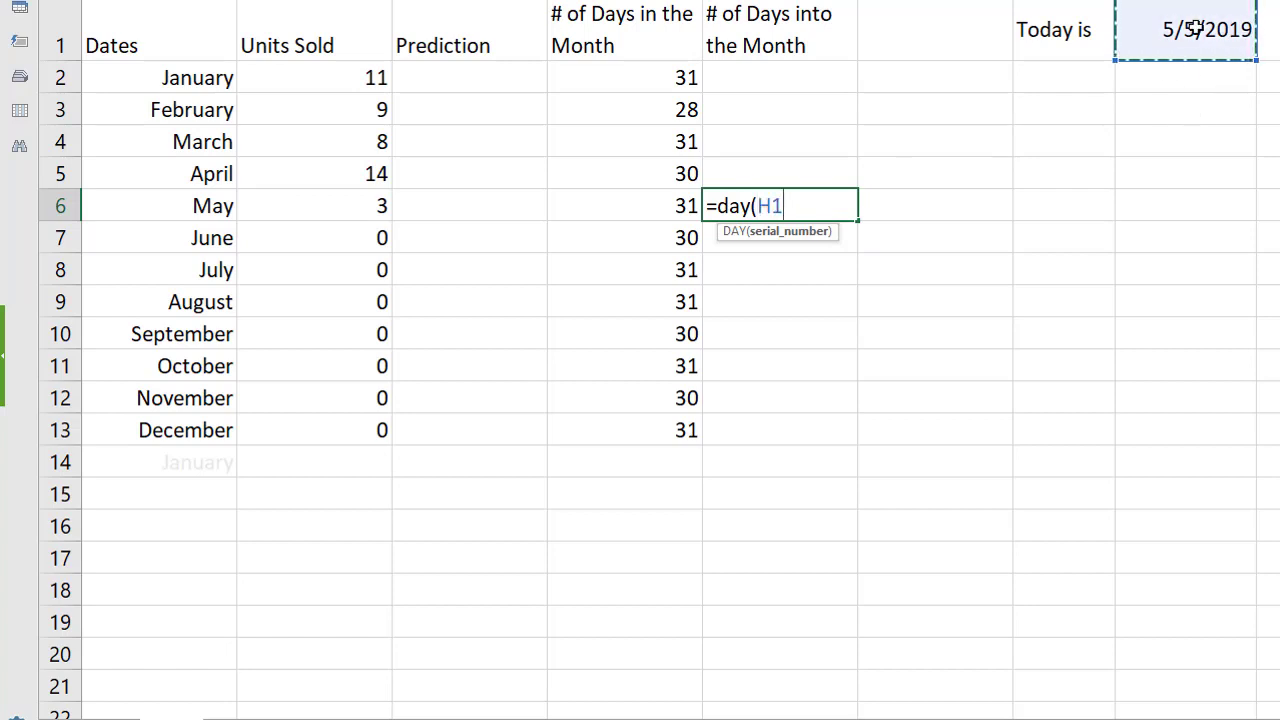
{"action": "type", "text": ")"}
{"action": "key", "text": "Return"}
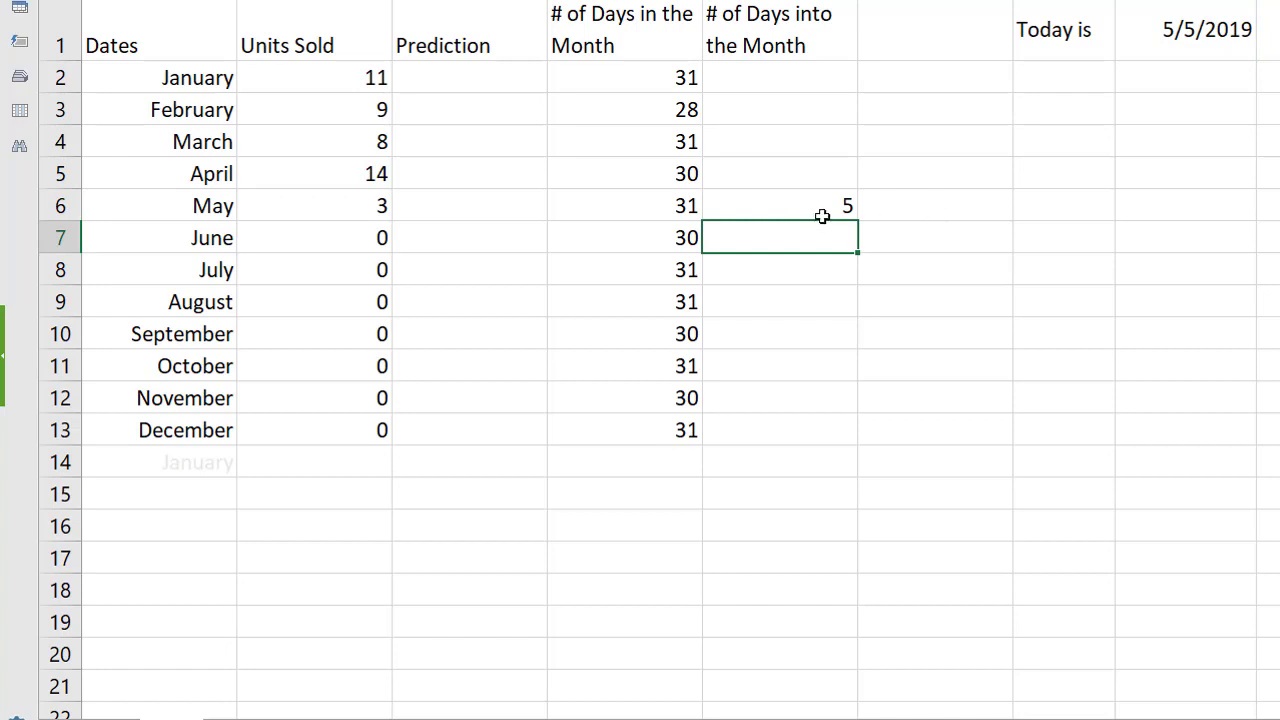
Change today's date in H1 to 5/12/2019 to test the days-into-the-month formula in E6.
{"action": "left_click", "coordinate": [1233, 33]}
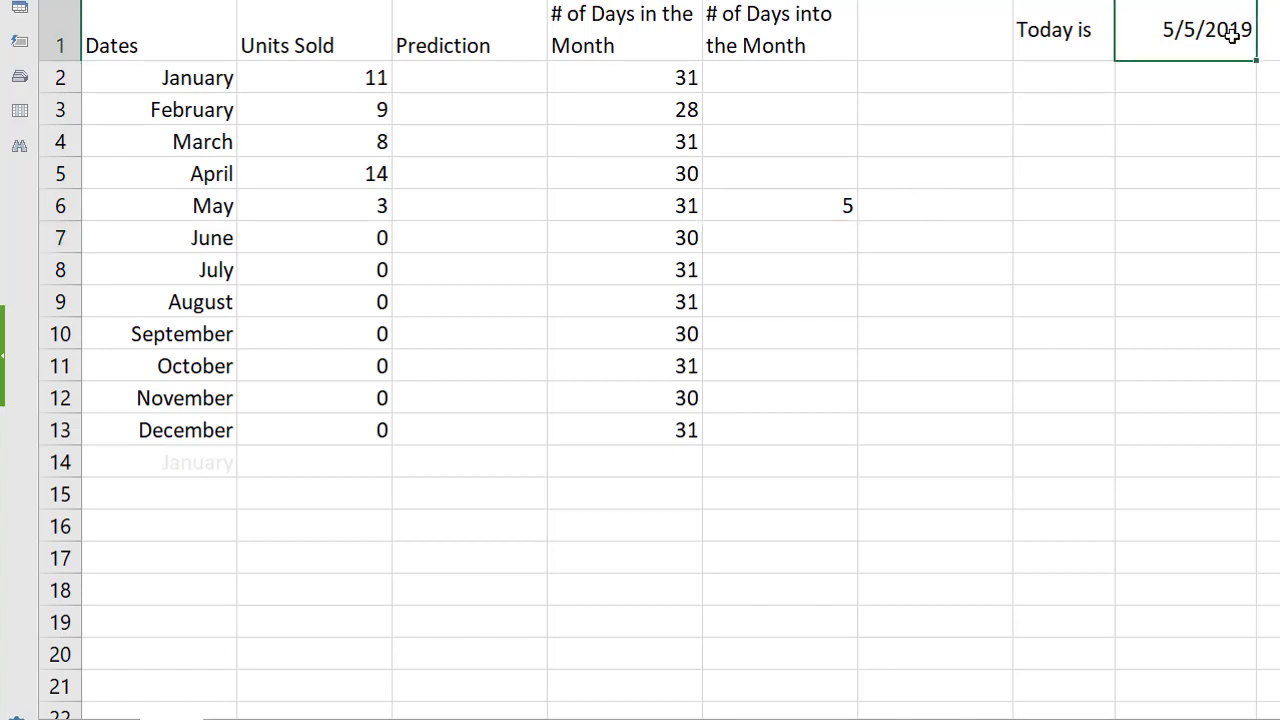
{"action": "type", "text": "5"}
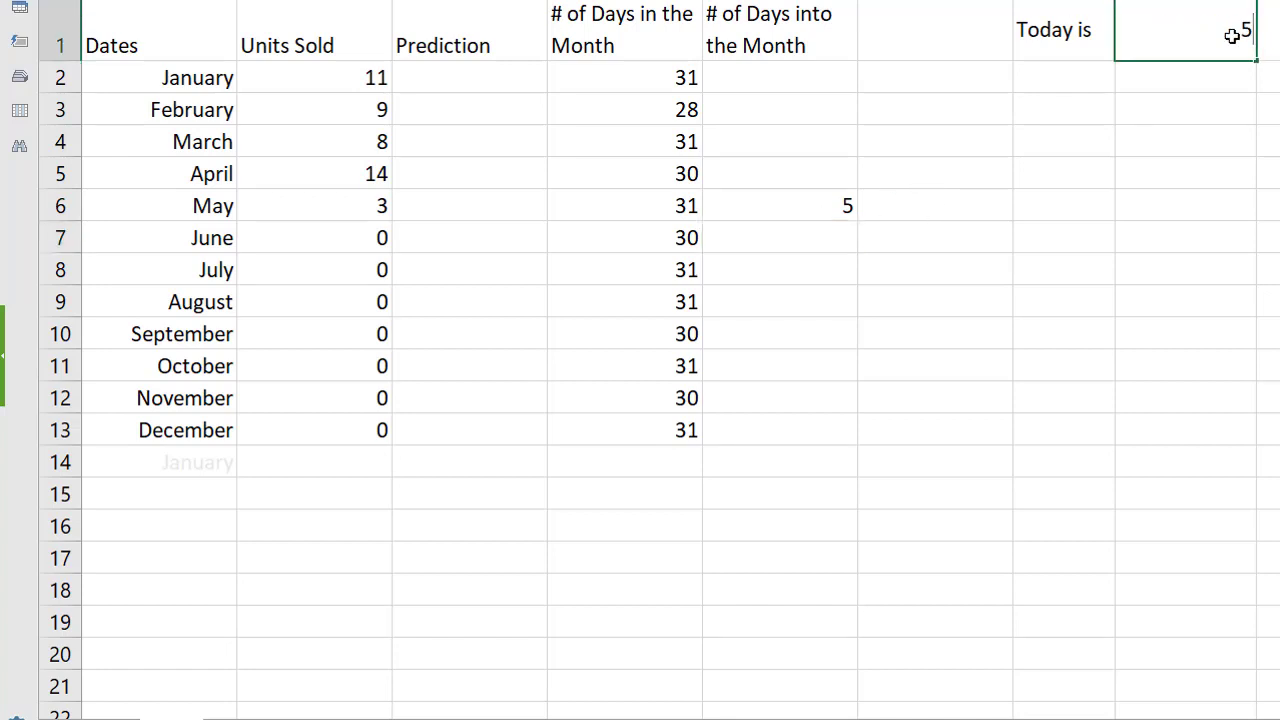
{"action": "type", "text": "/12/2019"}
{"action": "key", "text": "Return"}
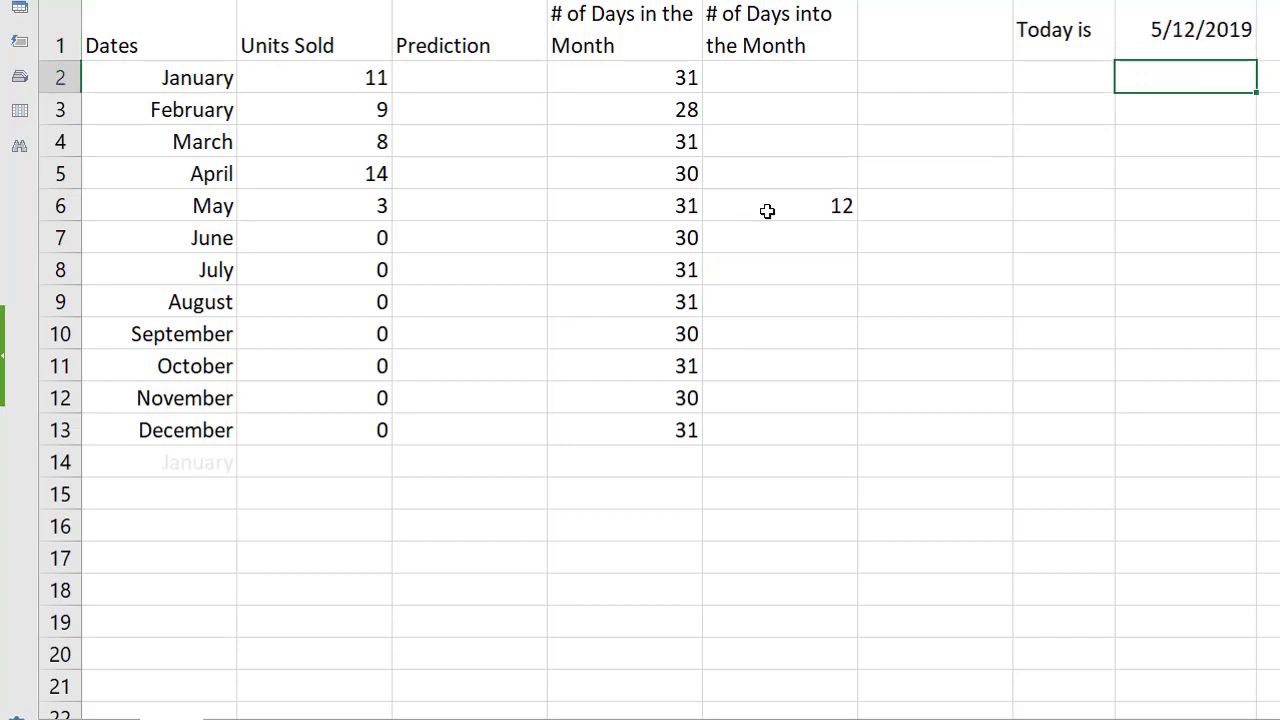
Set today's date in H1 to 5/5/2019.
{"action": "left_click", "coordinate": [1232, 10]}
{"action": "type", "text": "5/5"}
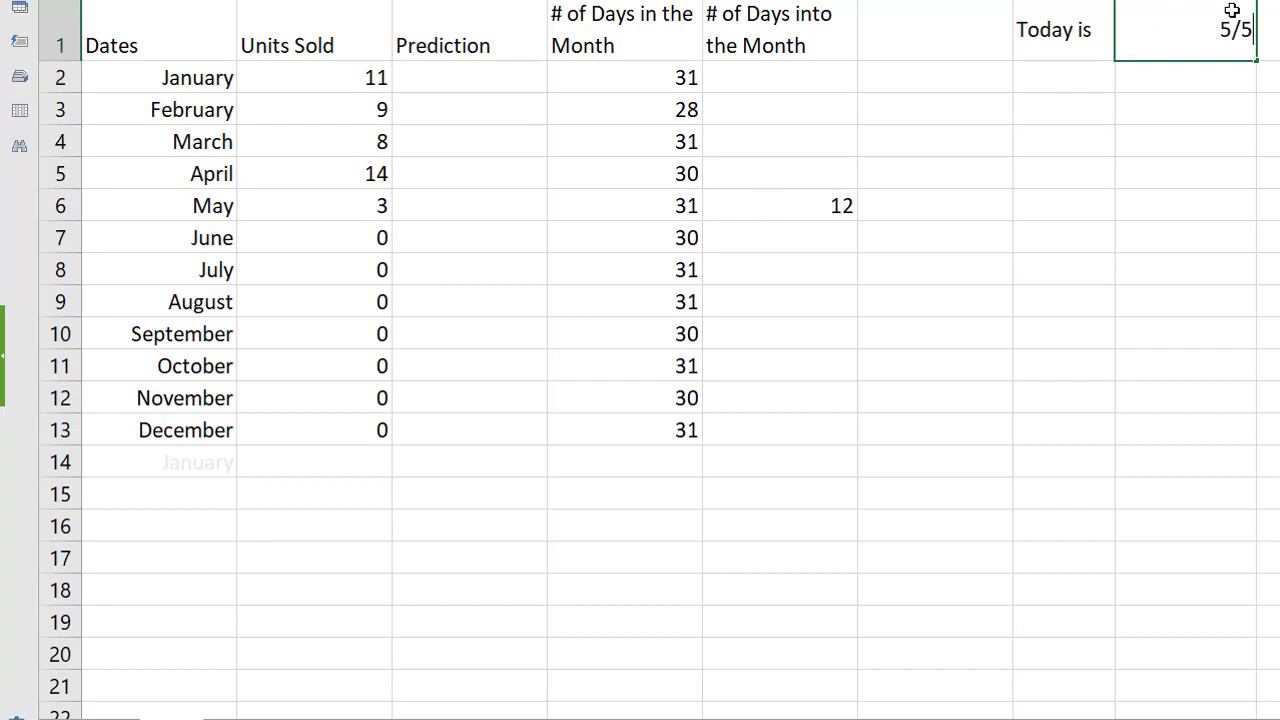
{"action": "type", "text": "/2019"}
{"action": "key", "text": "Return"}
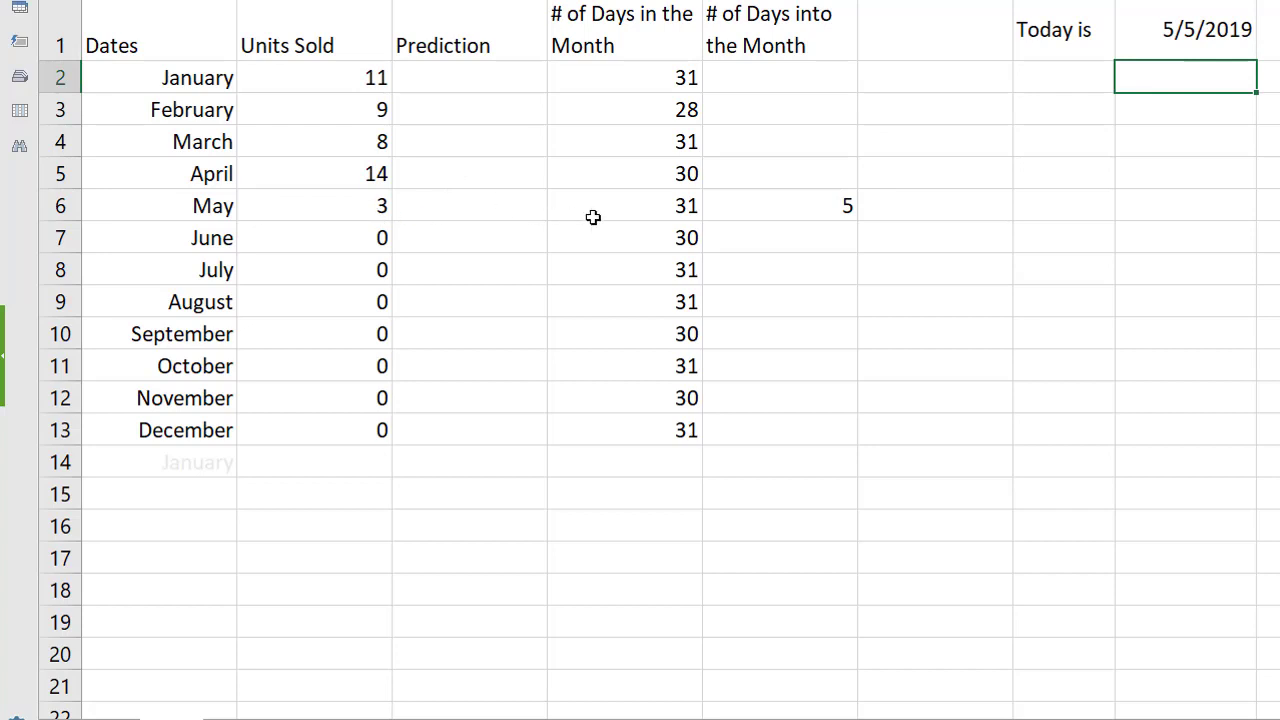
Enter =3/5 in F6 to calculate May's average units sold per day so far.
{"action": "left_click", "coordinate": [984, 204]}
{"action": "type", "text": "=3/5"}
{"action": "key", "text": "Return"}
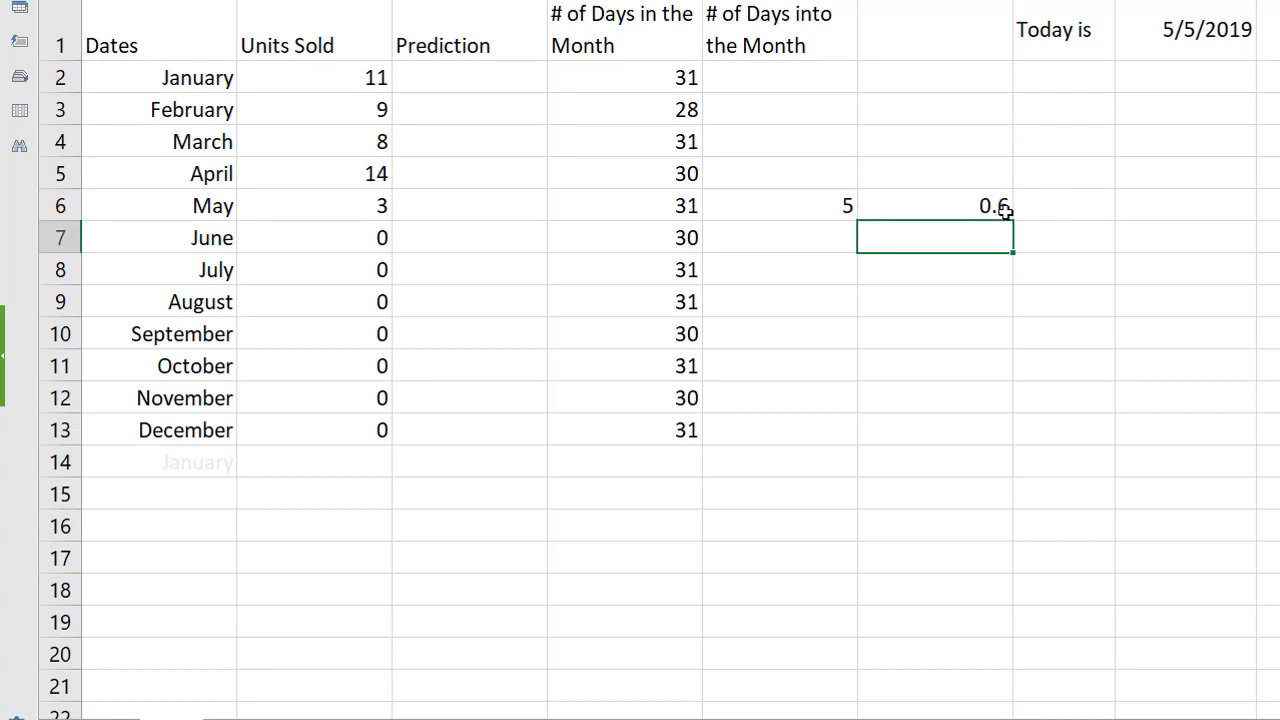
Enter =F6*D6 in G6 to project May's total sales from the daily rate and the number of days in the month.
{"action": "left_click", "coordinate": [1091, 207]}
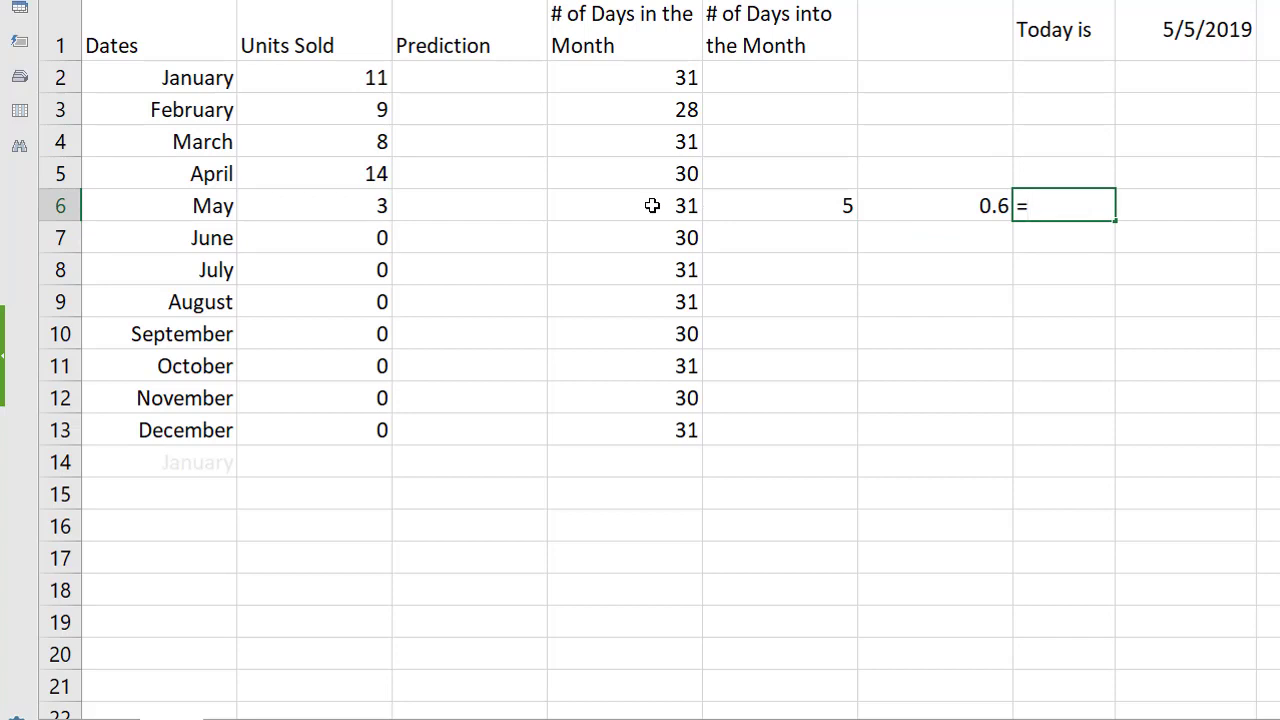
{"action": "left_click", "coordinate": [946, 205]}
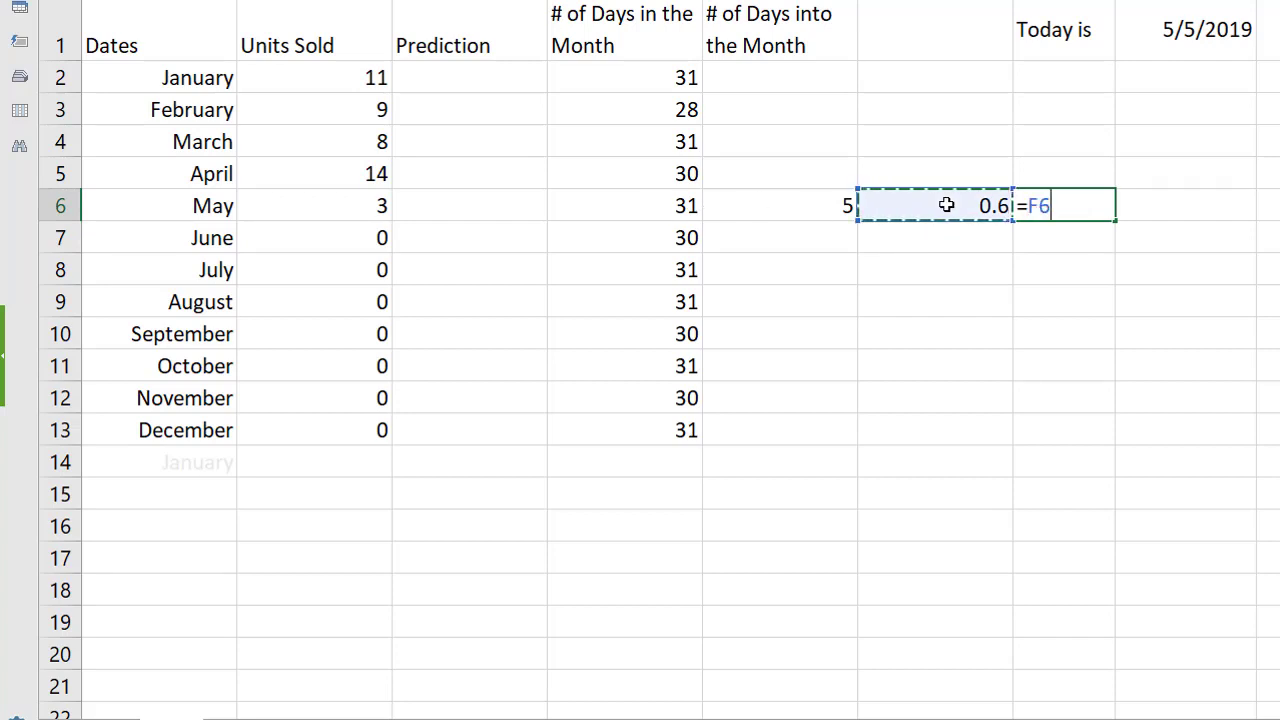
{"action": "type", "text": "*"}
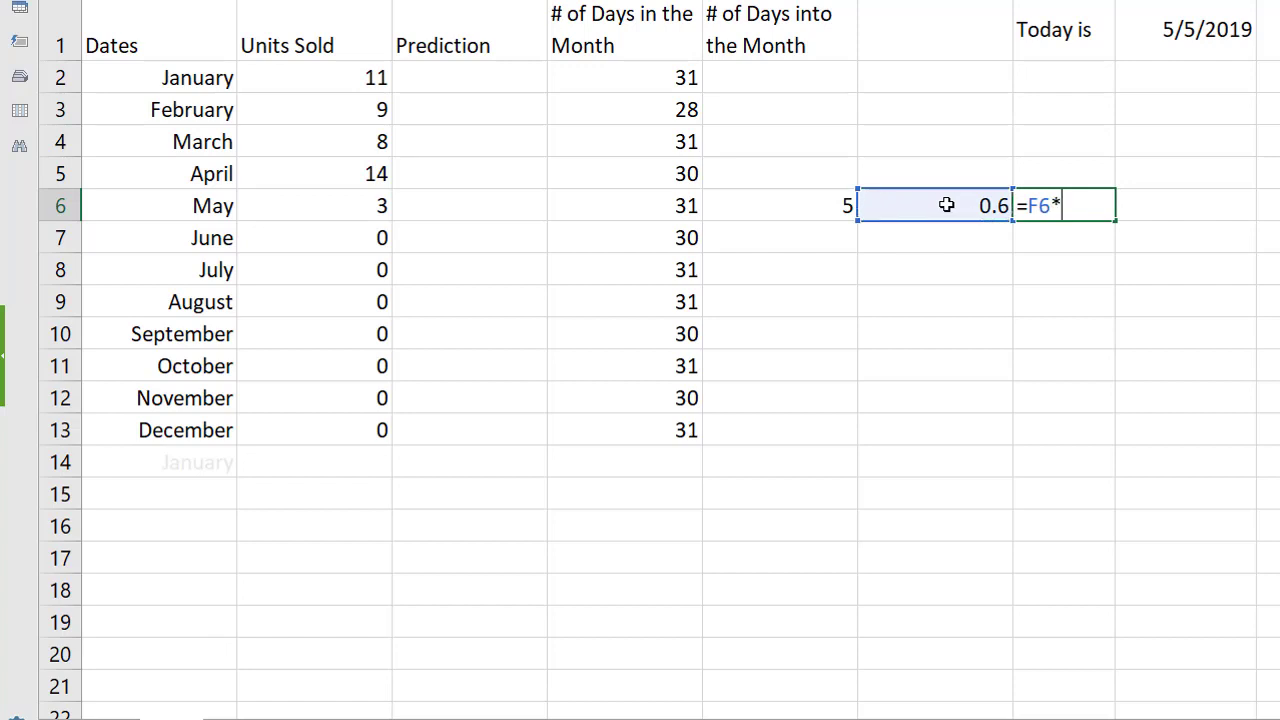
{"action": "left_click", "coordinate": [682, 207]}
{"action": "key", "text": "Return"}
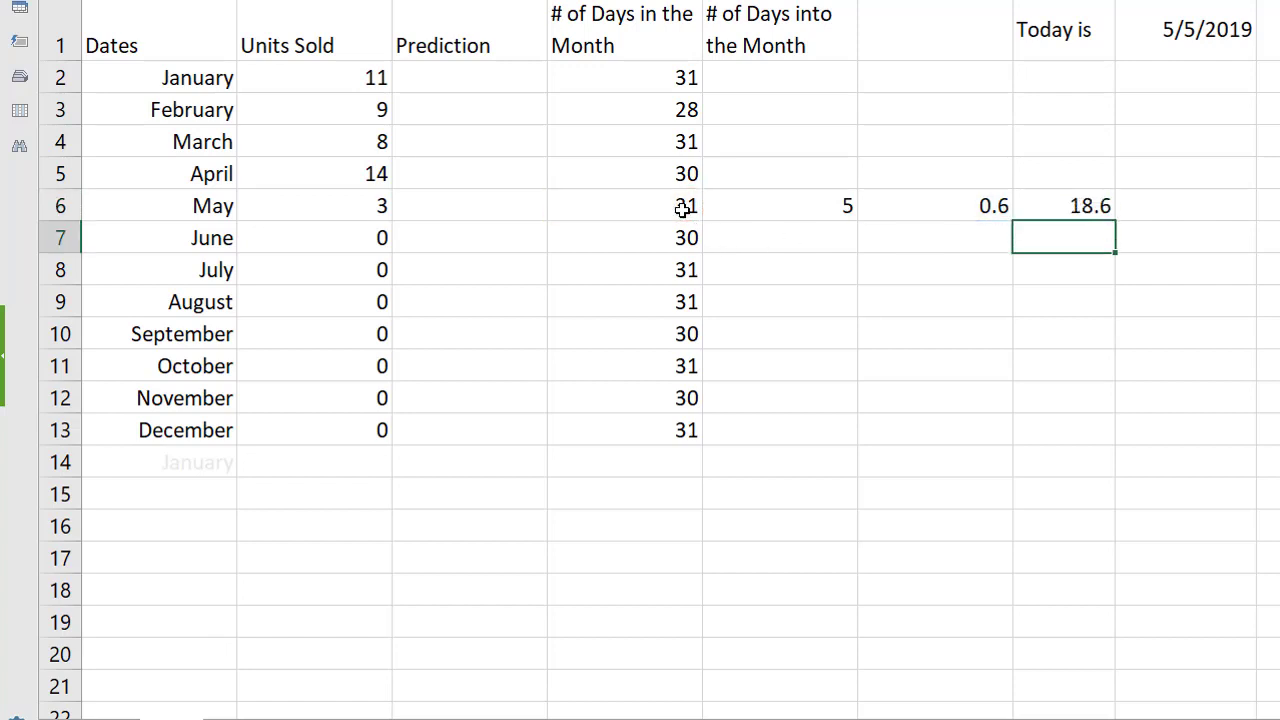